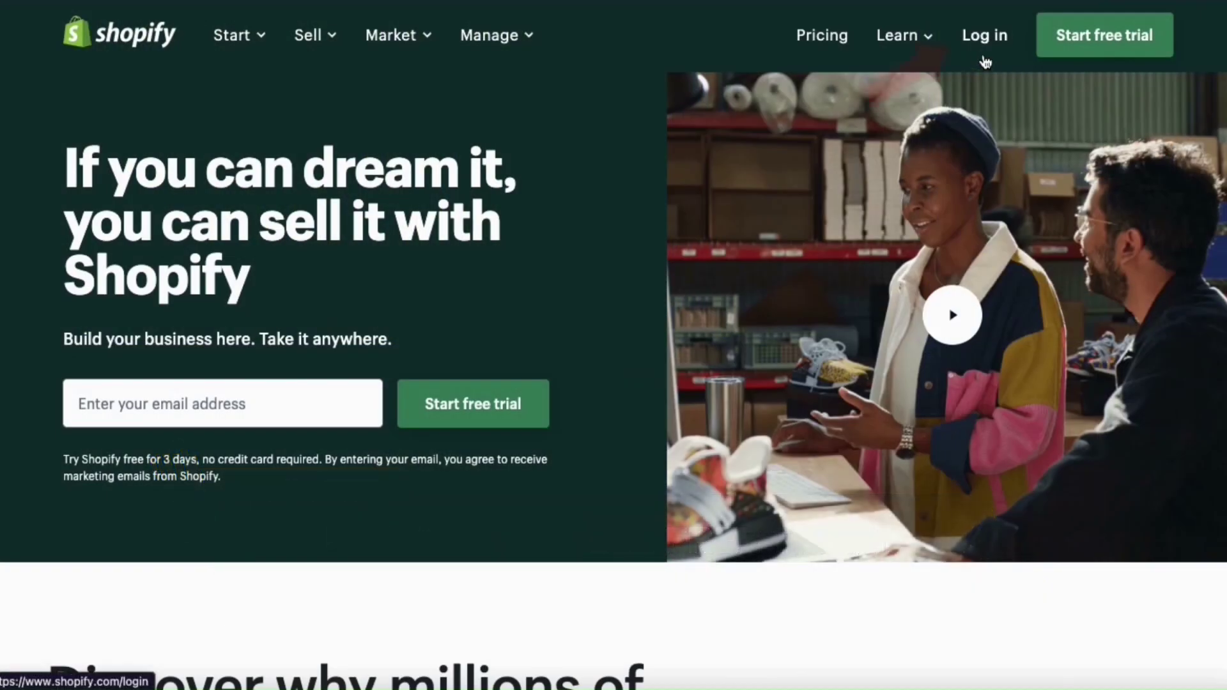
Log in to the store admin and open the current Dawn theme in the theme editor.
{"action": "left_click", "coordinate": [988, 44]}
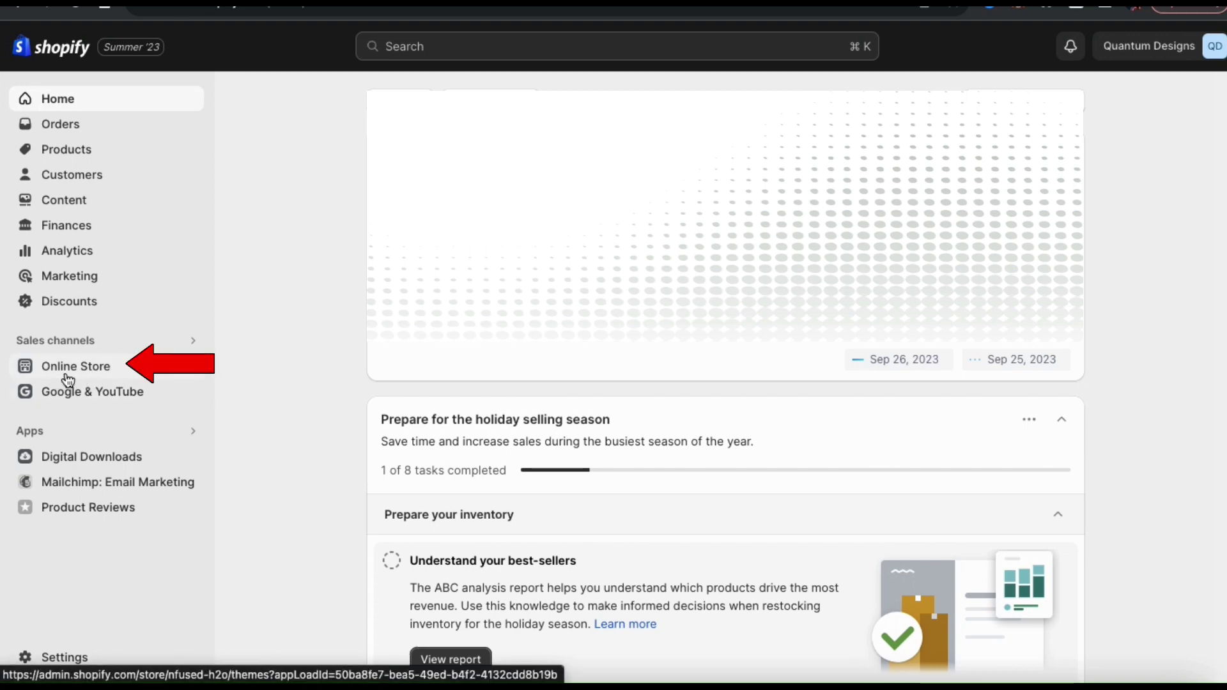
{"action": "left_click", "coordinate": [88, 374]}
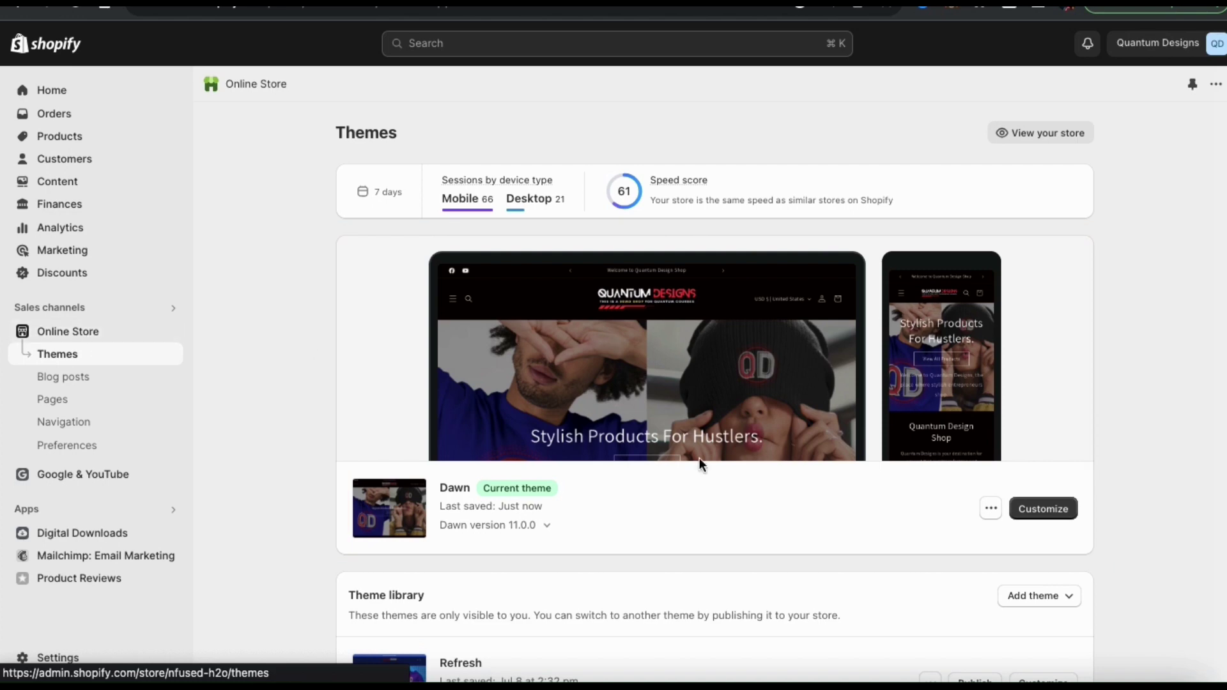
{"action": "left_click", "coordinate": [1049, 512]}
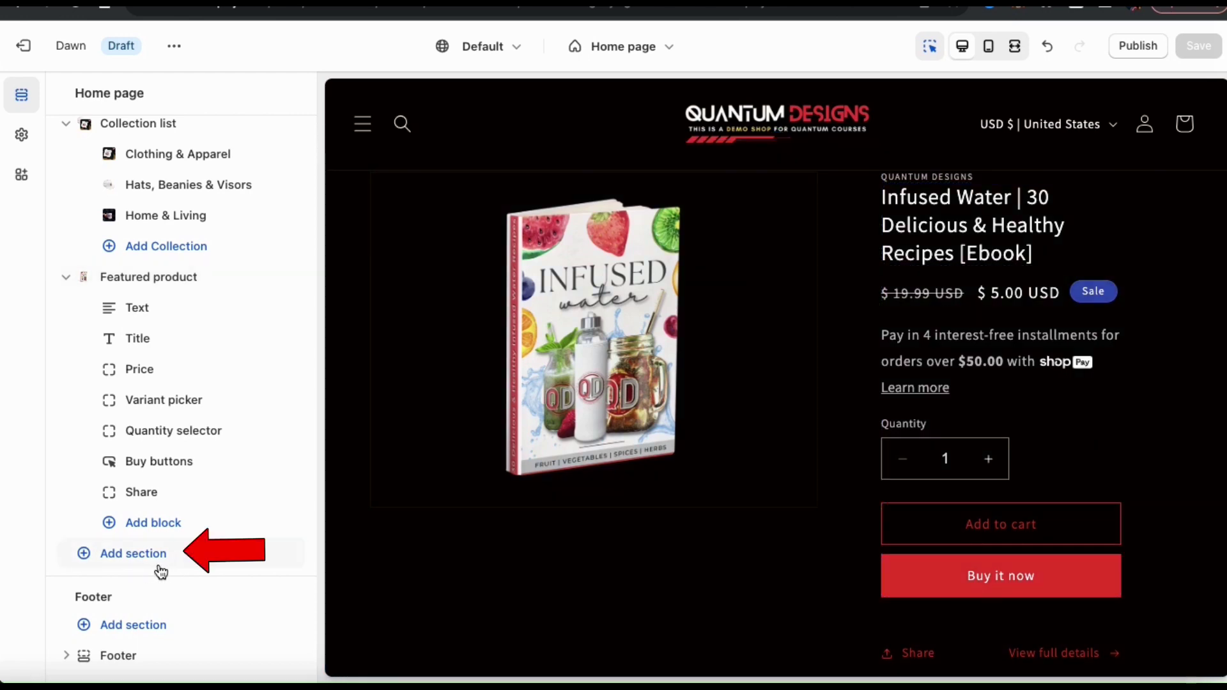
Add a Rich text section to the Home page below the featured product.
{"action": "left_click", "coordinate": [131, 564]}
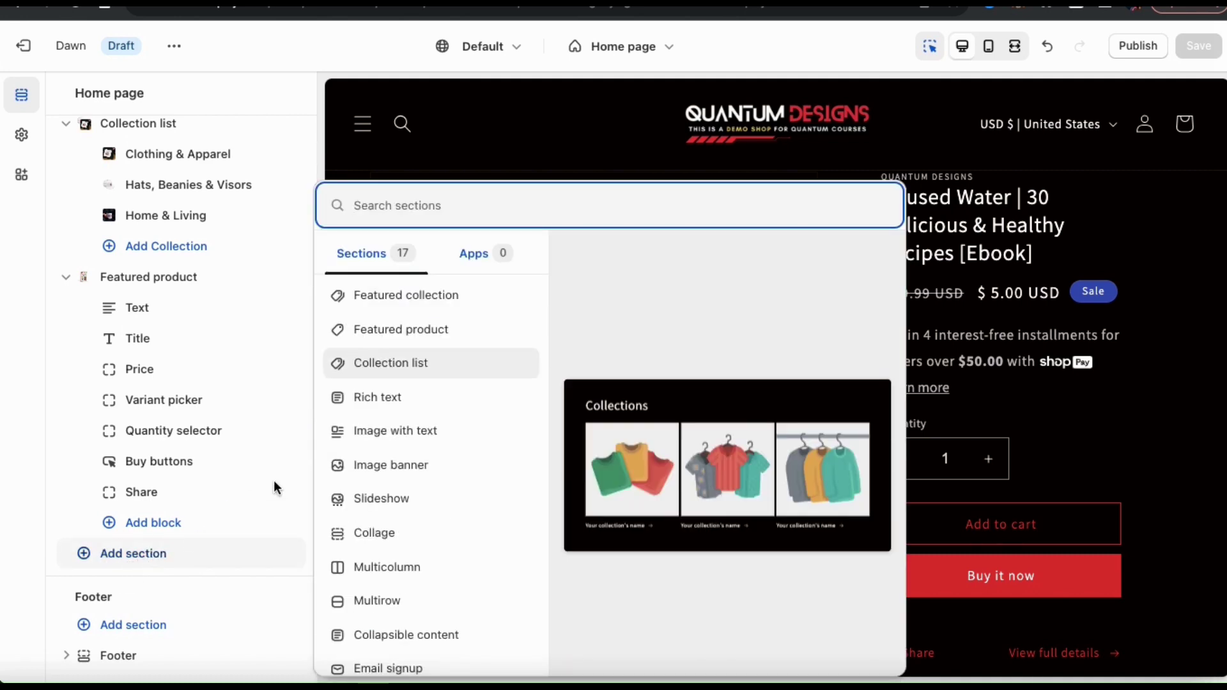
{"action": "left_click", "coordinate": [378, 399]}
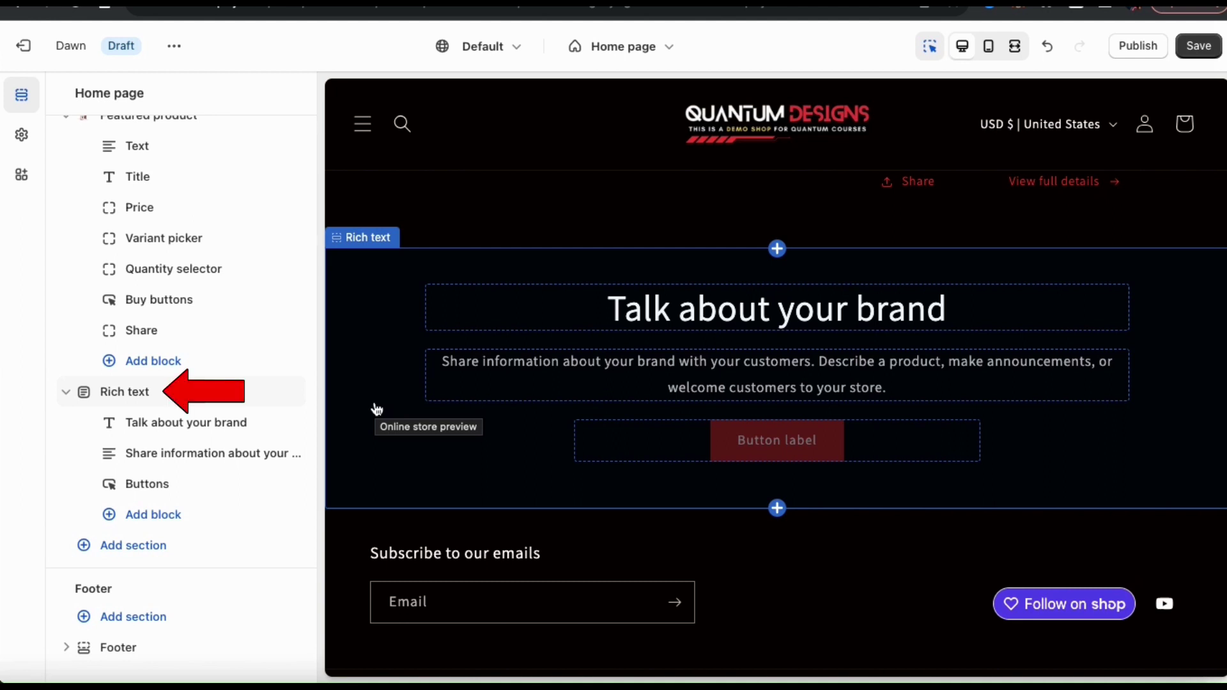
{"action": "left_click", "coordinate": [148, 398]}
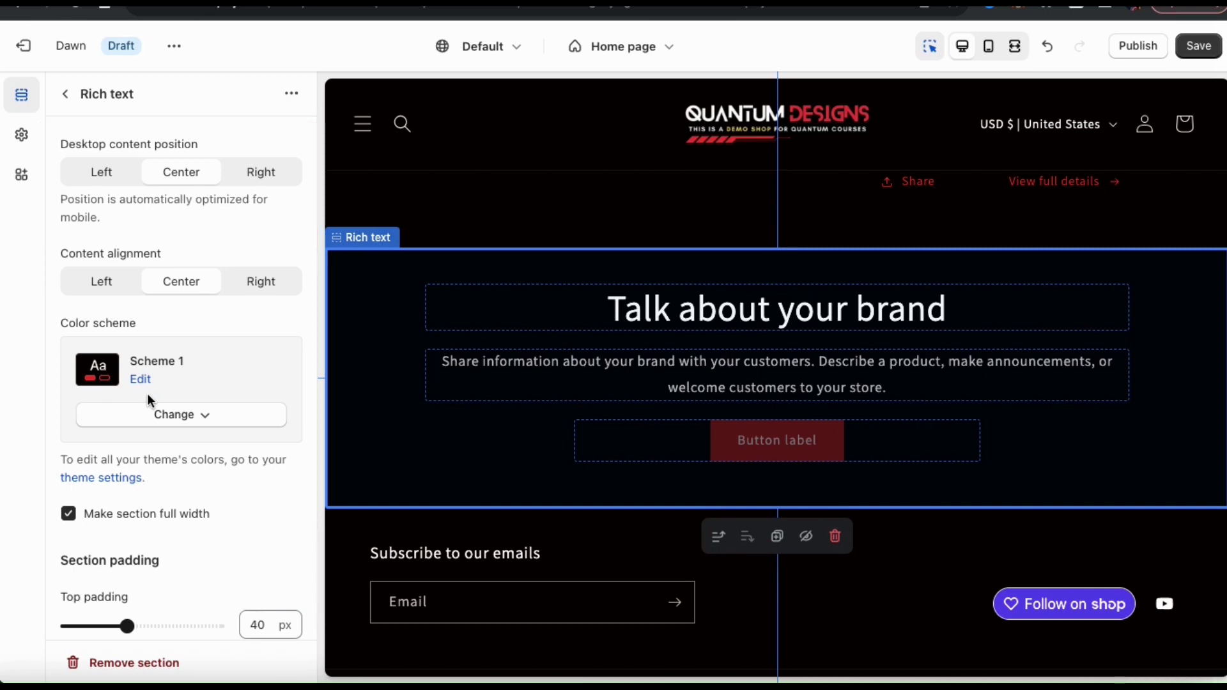
{"action": "left_click", "coordinate": [110, 176]}
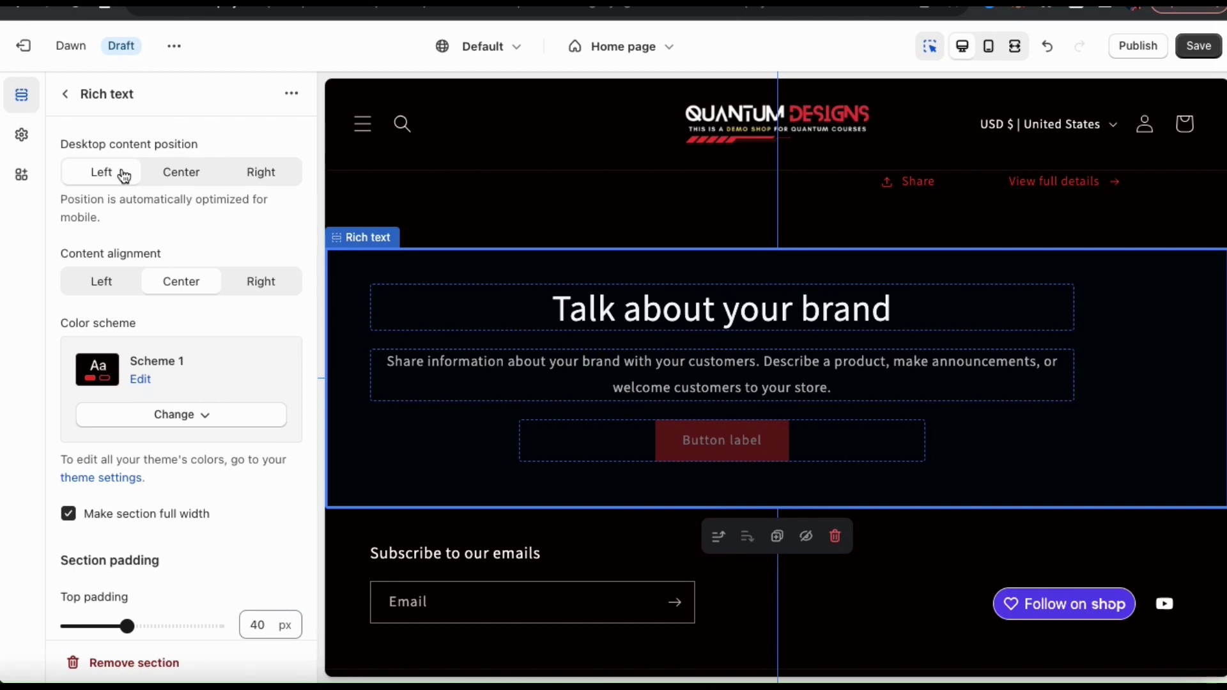
{"action": "left_click", "coordinate": [171, 174]}
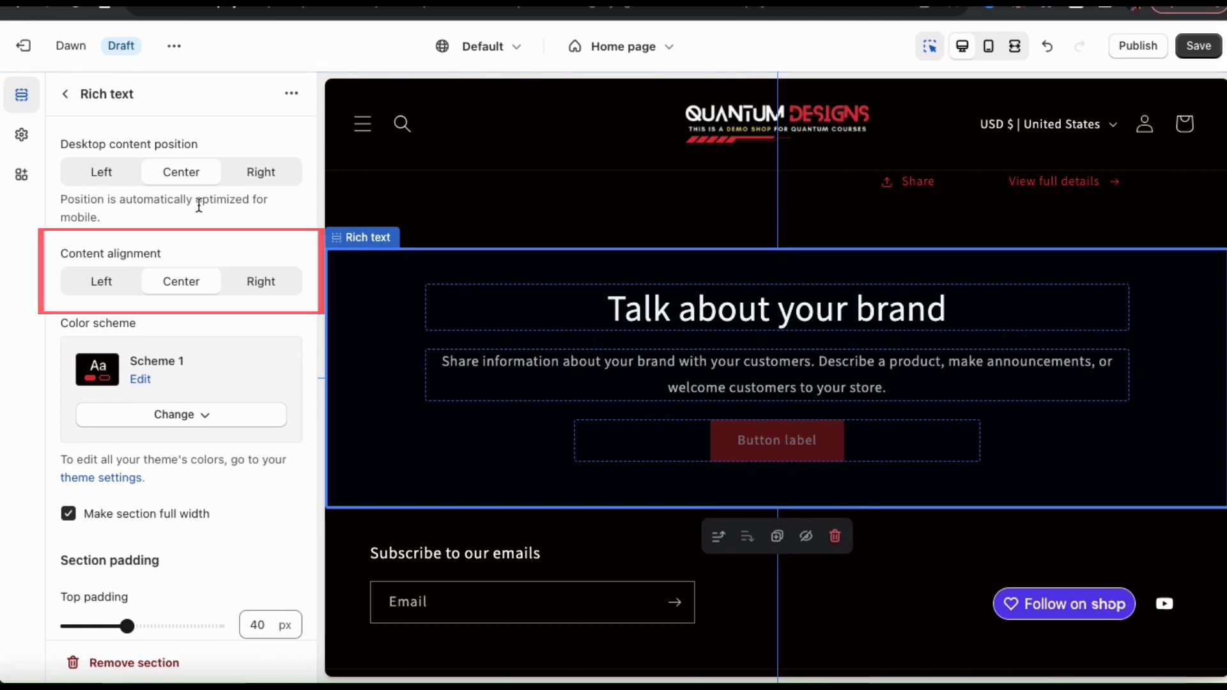
{"action": "left_click", "coordinate": [114, 283]}
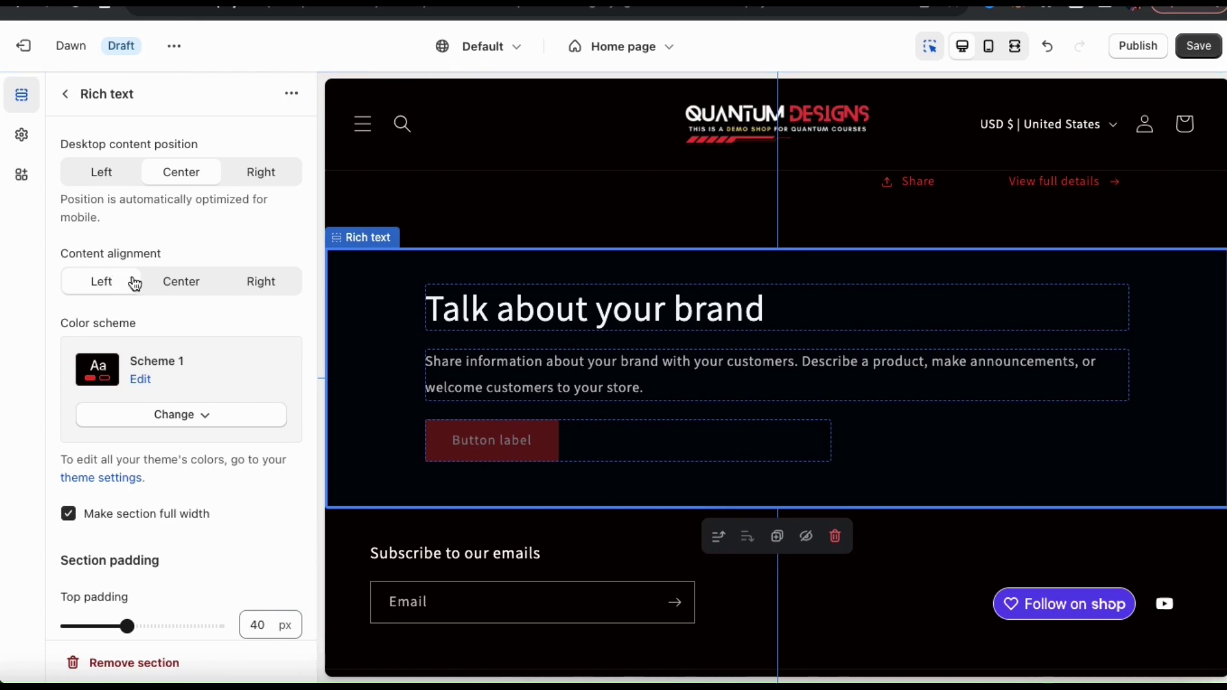
{"action": "left_click", "coordinate": [173, 285]}
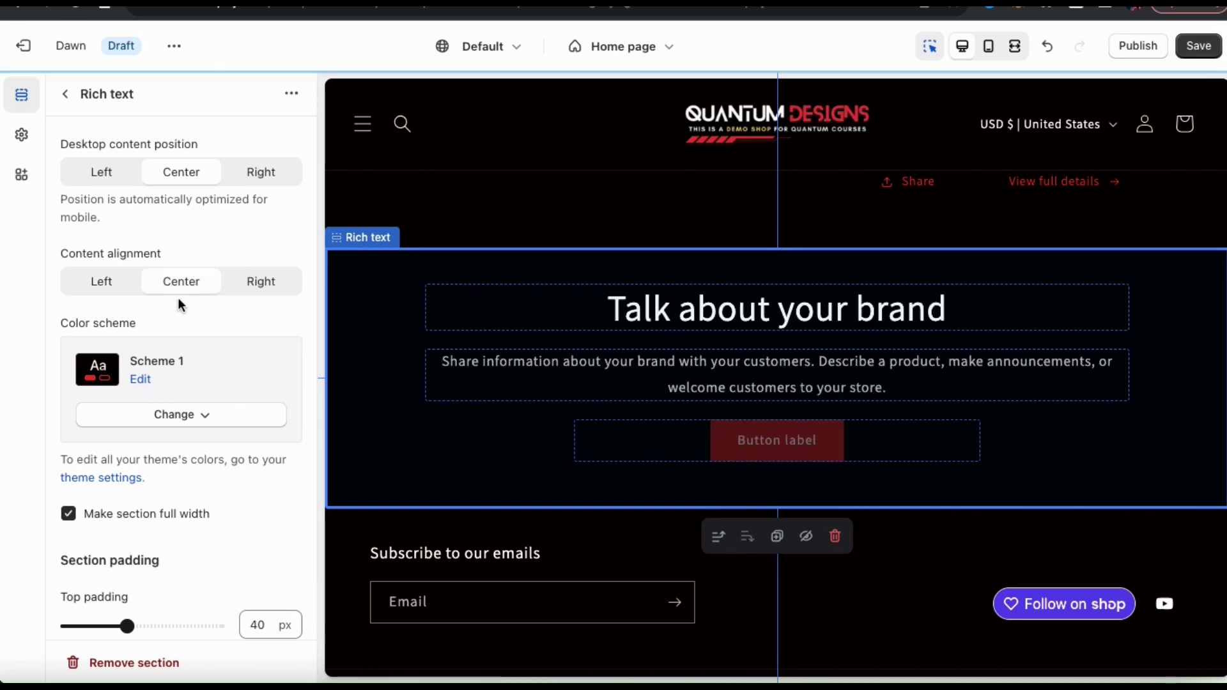
{"action": "scroll", "coordinate": [189, 322], "scroll_direction": "down", "scroll_amount": 1}
{"action": "scroll", "coordinate": [189, 317], "scroll_direction": "down", "scroll_amount": 5}
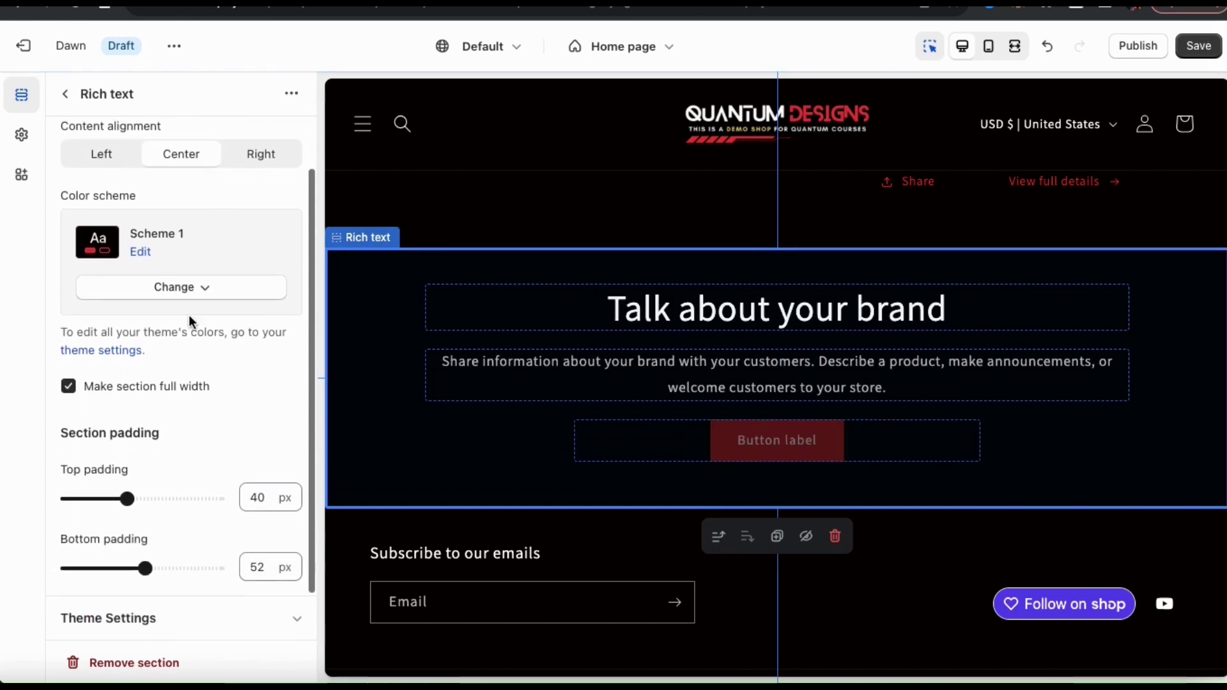
{"action": "scroll", "coordinate": [189, 319], "scroll_direction": "down", "scroll_amount": 1}
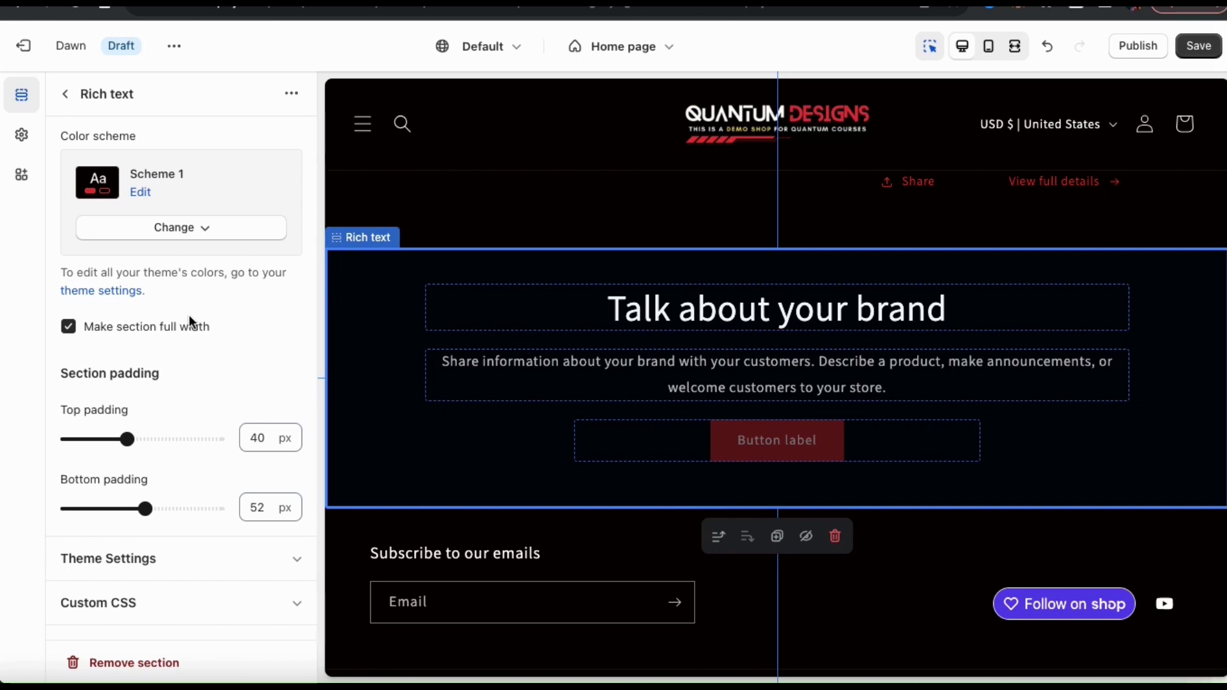
{"action": "scroll", "coordinate": [190, 315], "scroll_direction": "up", "scroll_amount": 6}
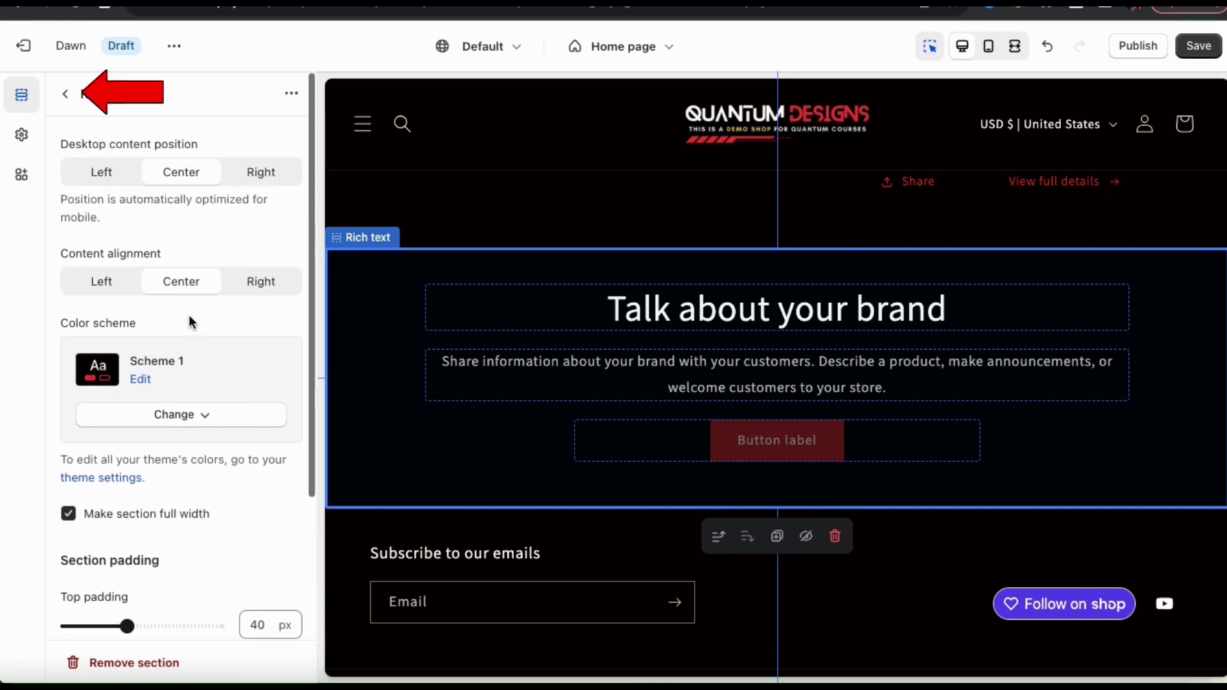
{"action": "left_click", "coordinate": [62, 96]}
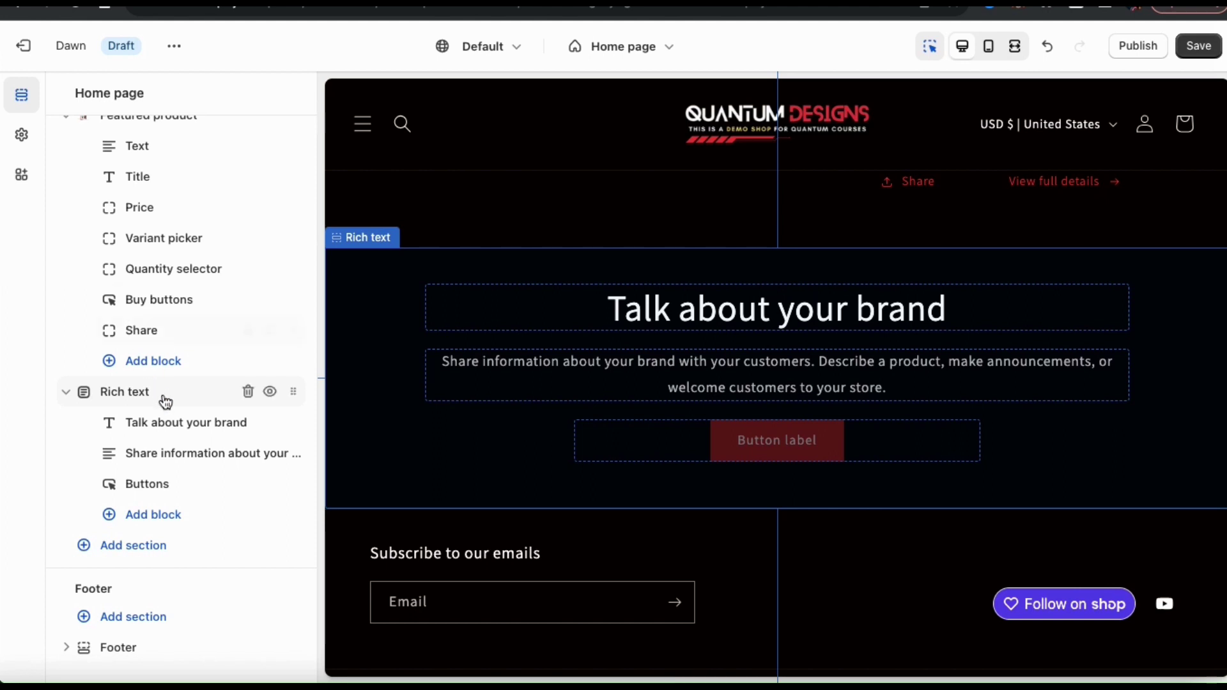
Change the Rich text heading to 'Quantum Design Shop', keeping Medium size after trying Small and Large.
{"action": "left_click", "coordinate": [168, 435]}
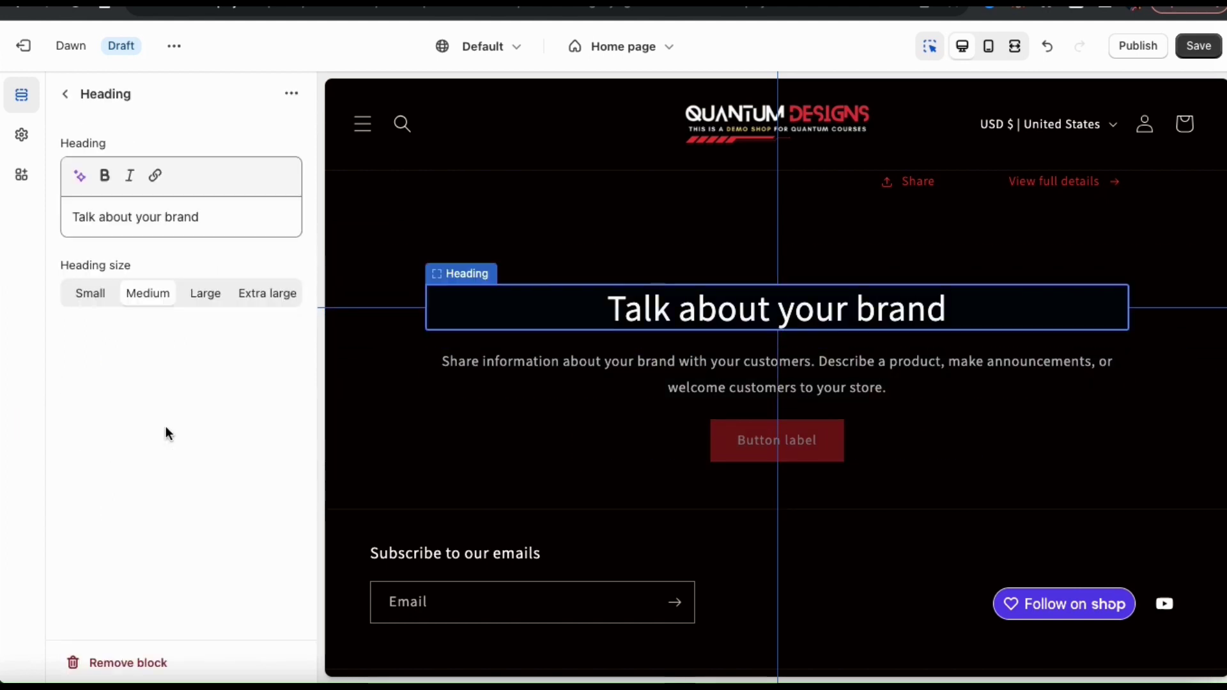
{"action": "triple_click", "coordinate": [154, 221]}
{"action": "type", "text": "Q"}
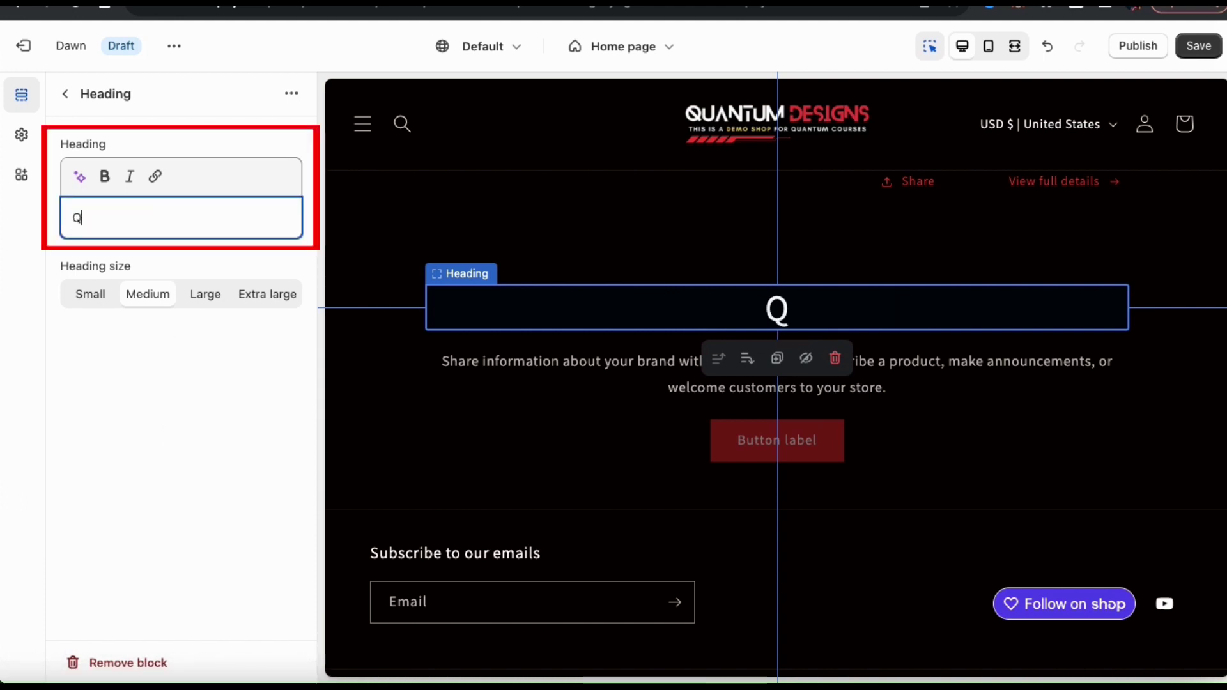
{"action": "type", "text": "uantum Design"}
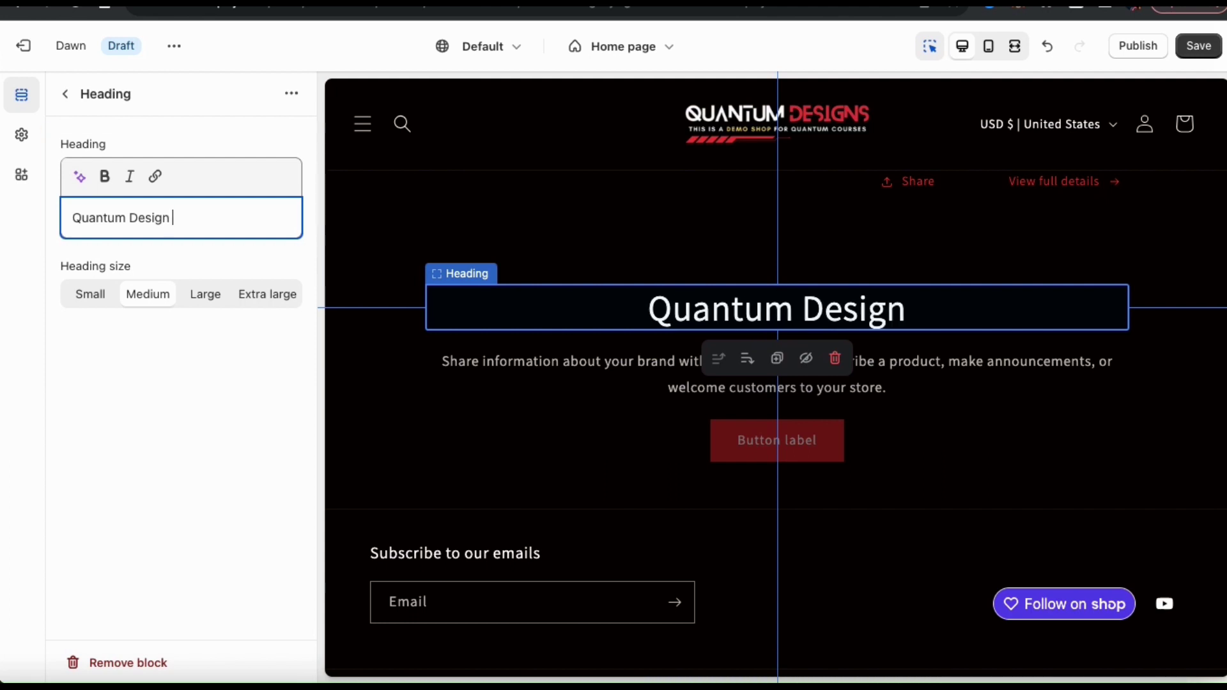
{"action": "type", "text": " Shop"}
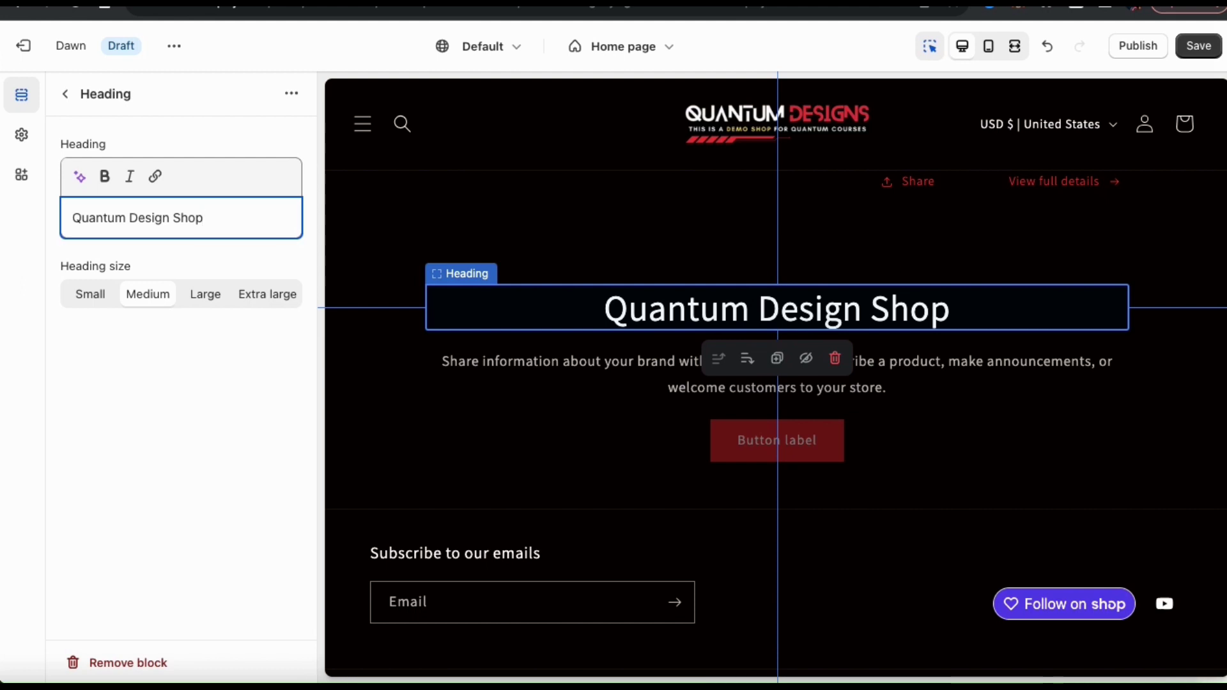
{"action": "left_click", "coordinate": [101, 301]}
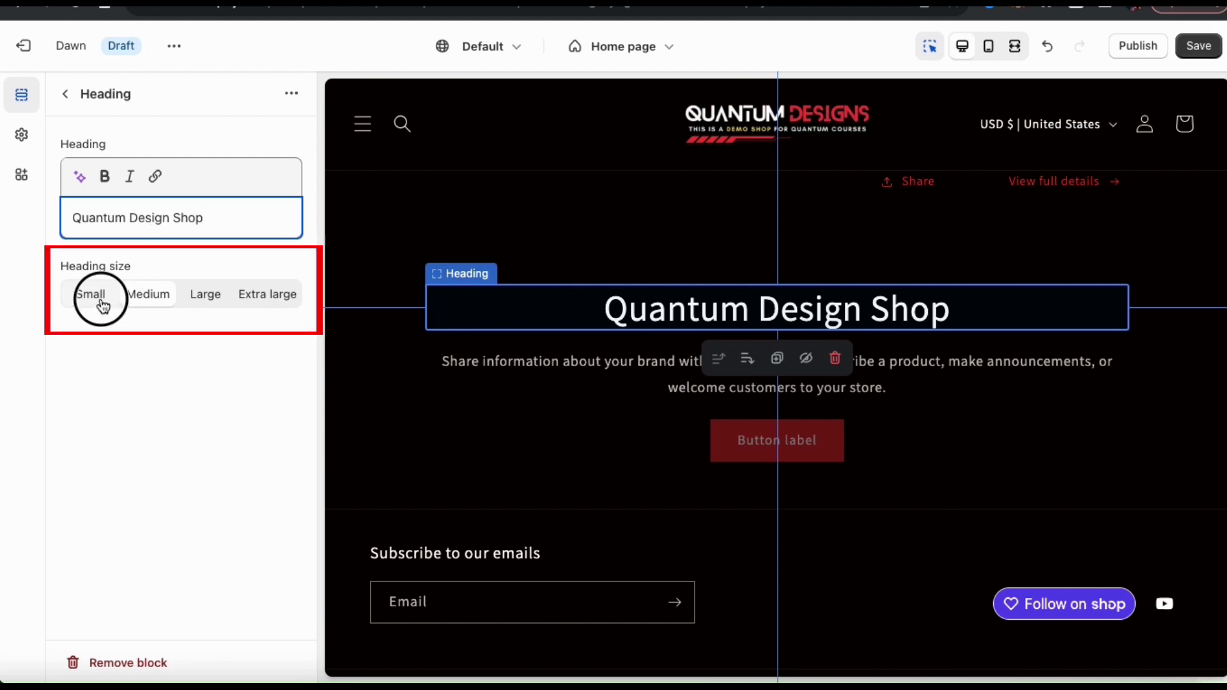
{"action": "left_click", "coordinate": [208, 304]}
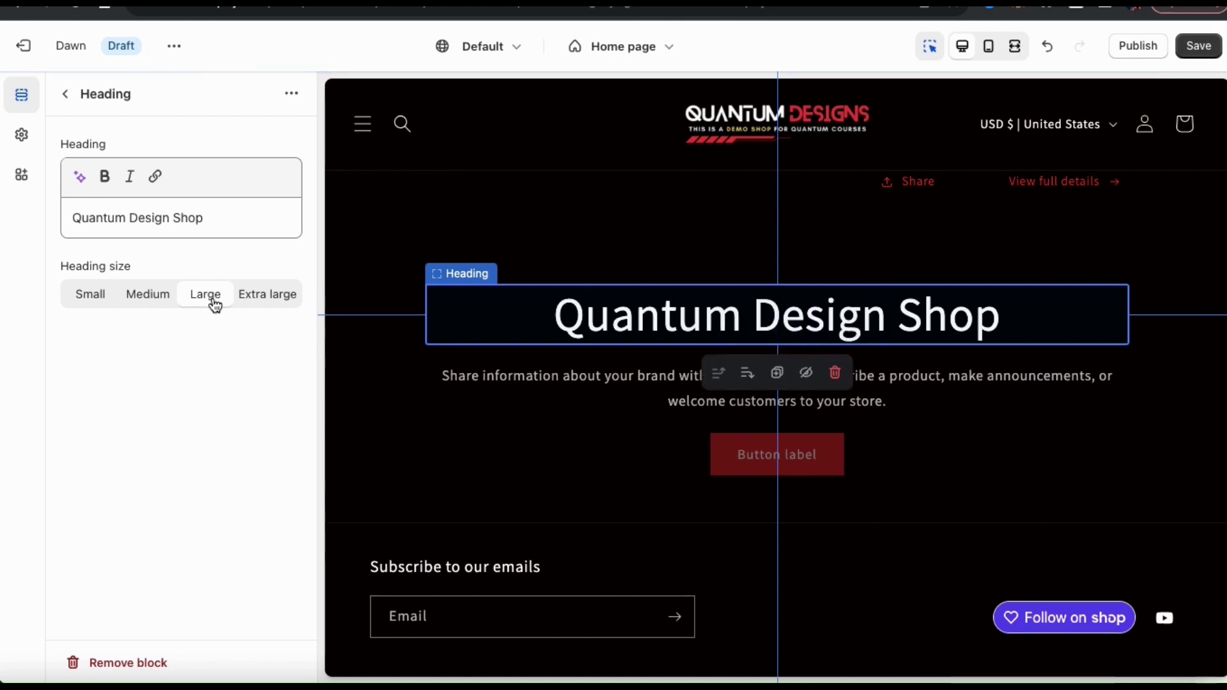
{"action": "left_click", "coordinate": [157, 301]}
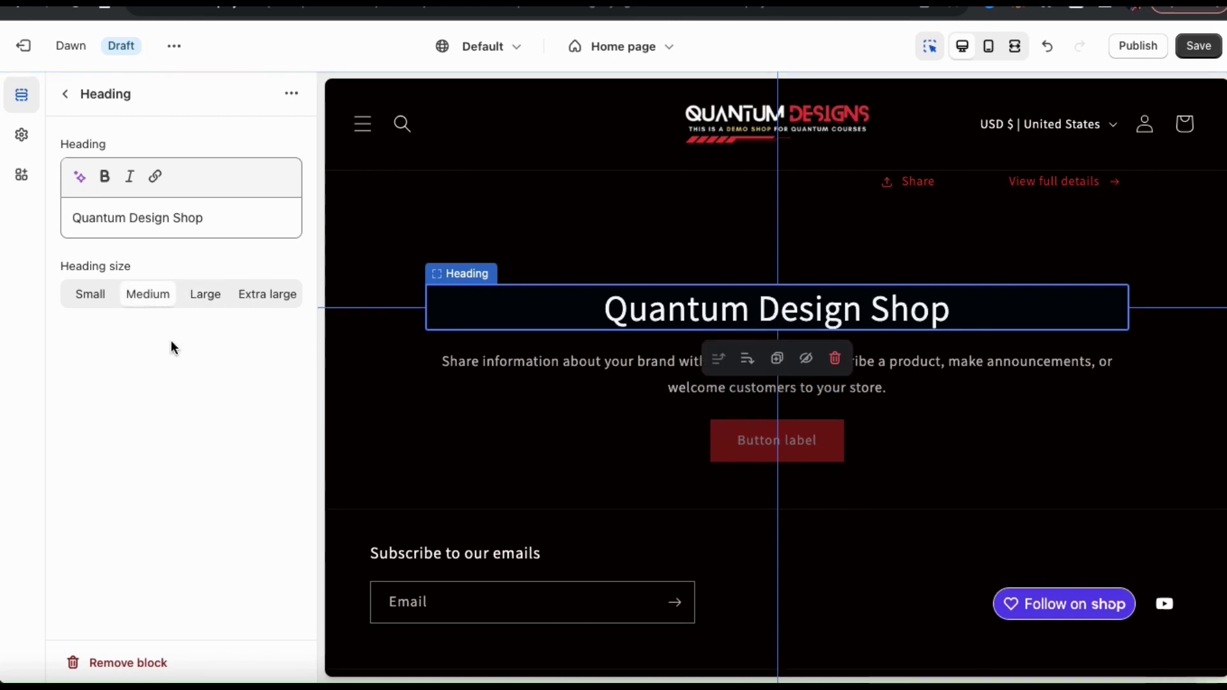
{"action": "left_click", "coordinate": [65, 97]}
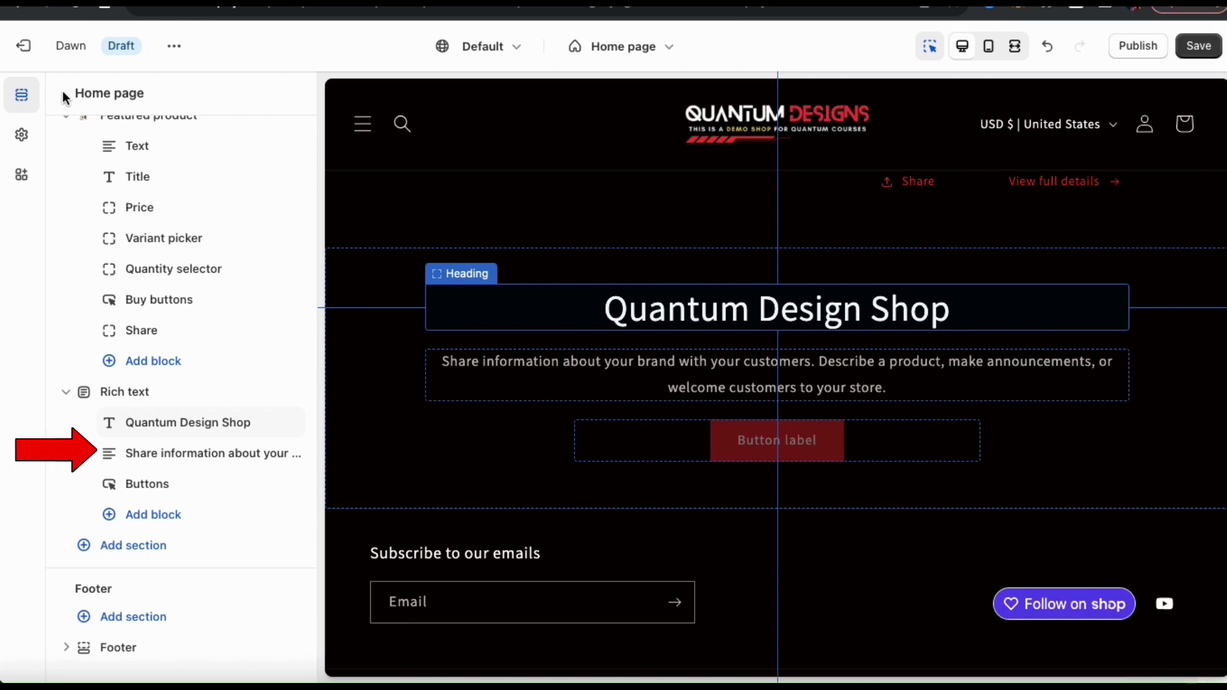
Delete the placeholder description text from the Rich text text block.
{"action": "left_click", "coordinate": [162, 459]}
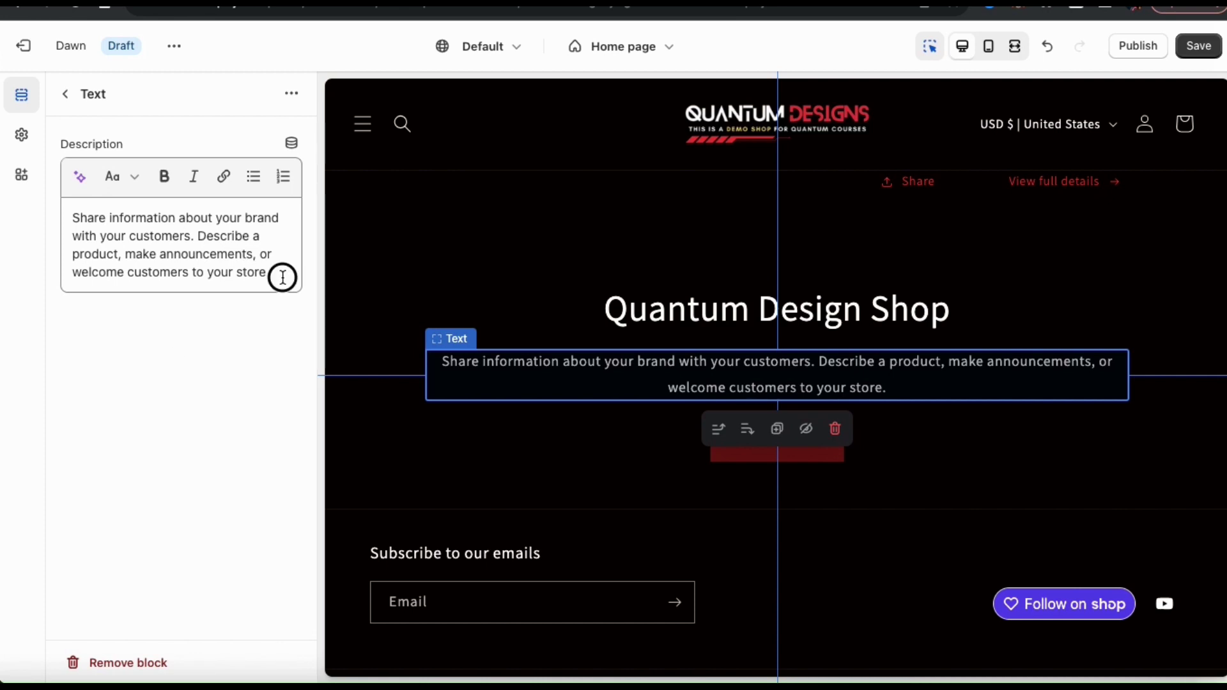
{"action": "left_click_drag", "start_coordinate": [279, 276], "coordinate": [60, 224]}
{"action": "key", "text": "BackSpace"}
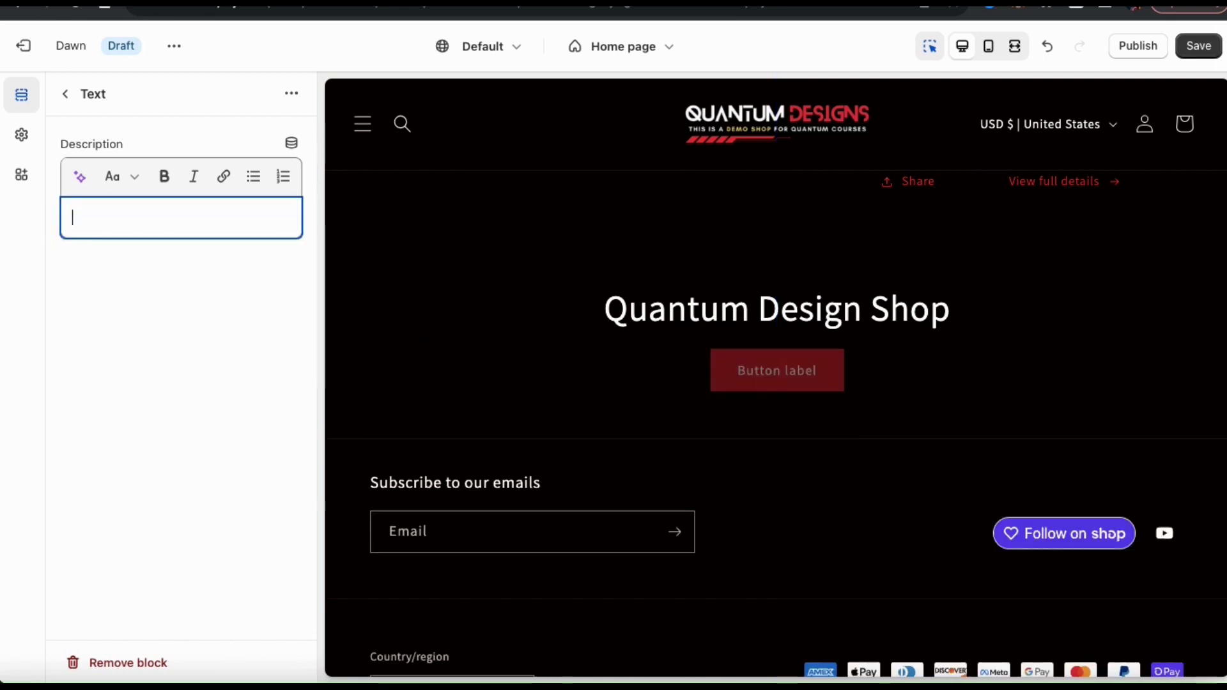
{"action": "left_click", "coordinate": [82, 179]}
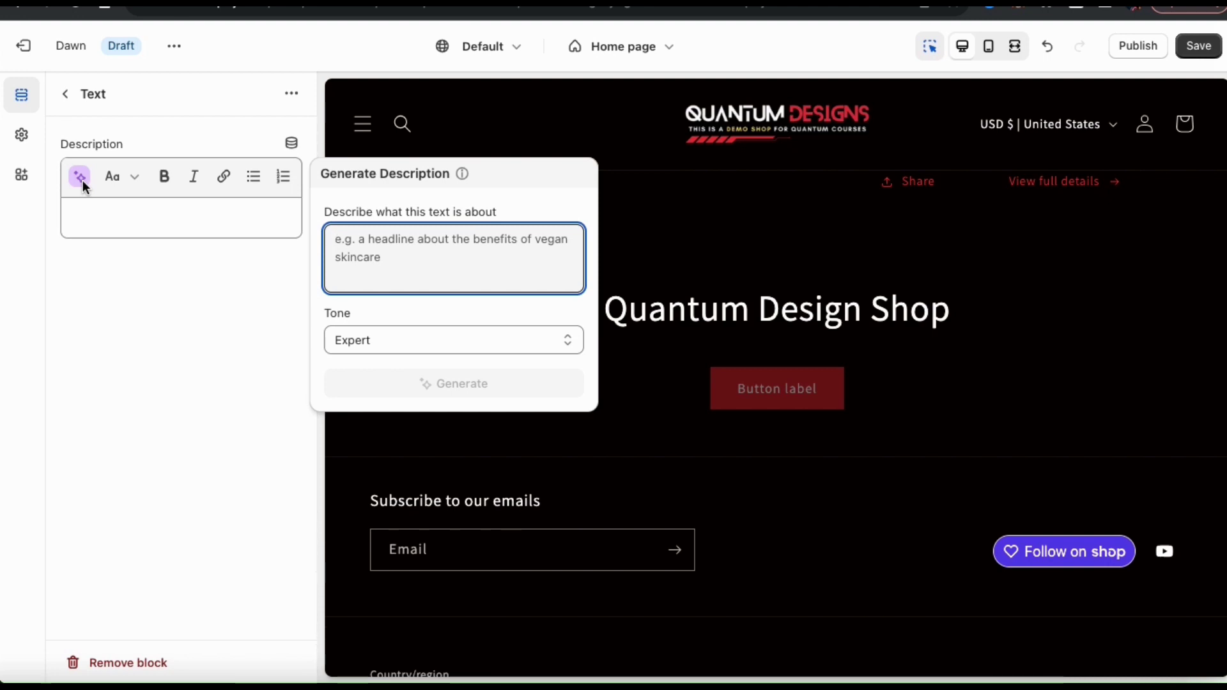
Generate AI suggestions from 'Welcome to Quantum Designs, where entrepreneurs shop for apparel.' in Playful tone.
{"action": "left_click", "coordinate": [448, 342]}
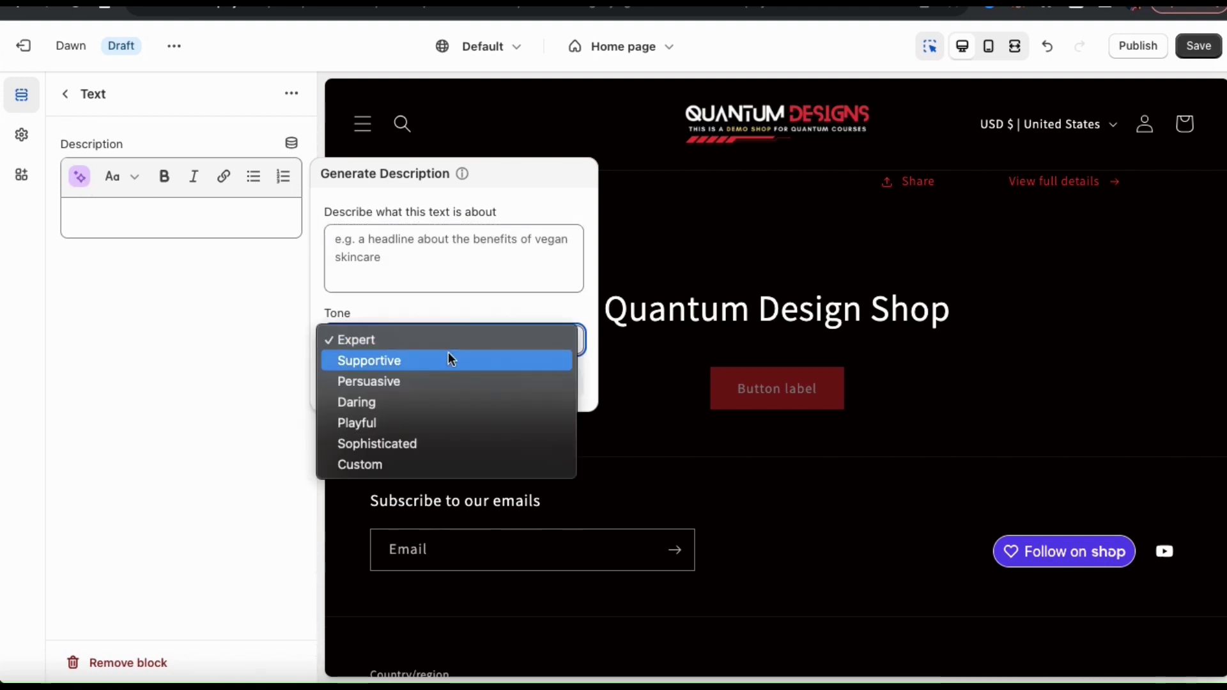
{"action": "left_click", "coordinate": [433, 416]}
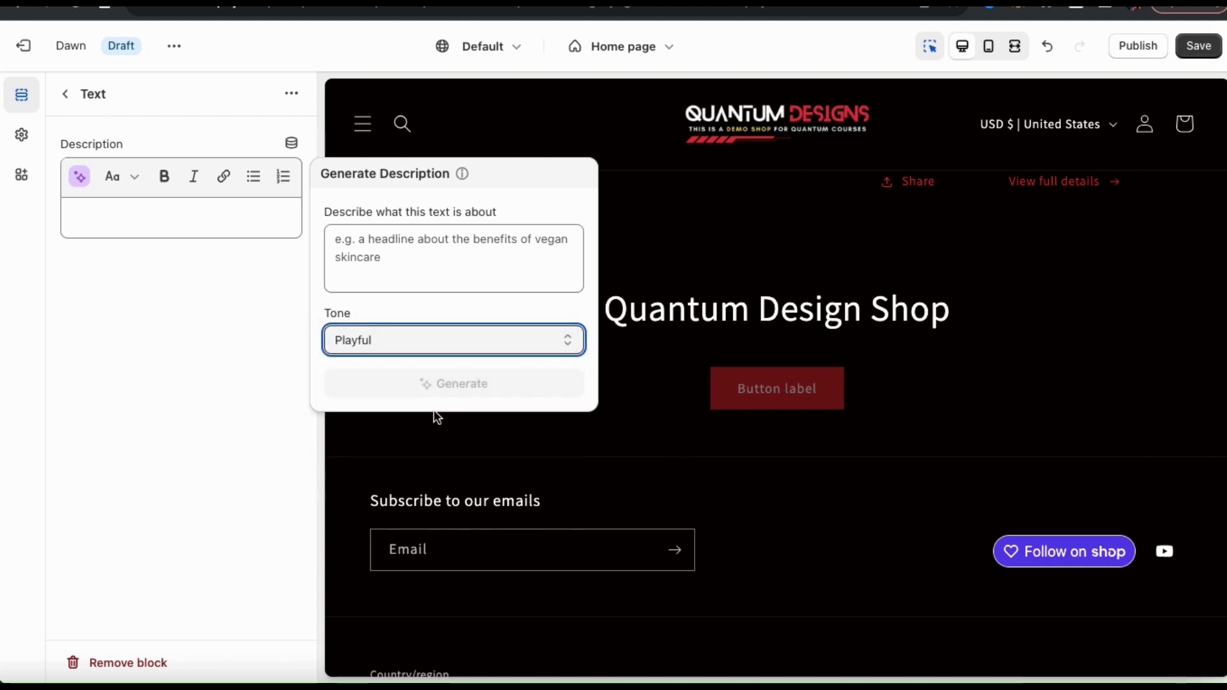
{"action": "left_click", "coordinate": [433, 336]}
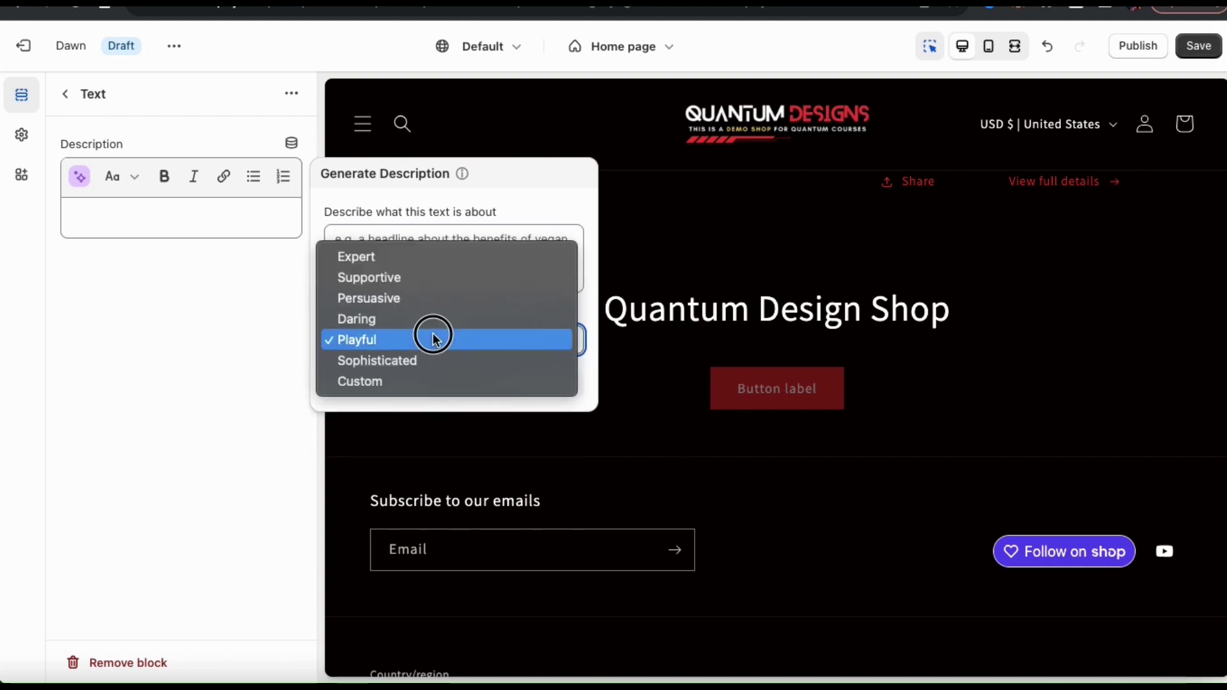
{"action": "left_click", "coordinate": [424, 256]}
{"action": "left_click", "coordinate": [423, 259]}
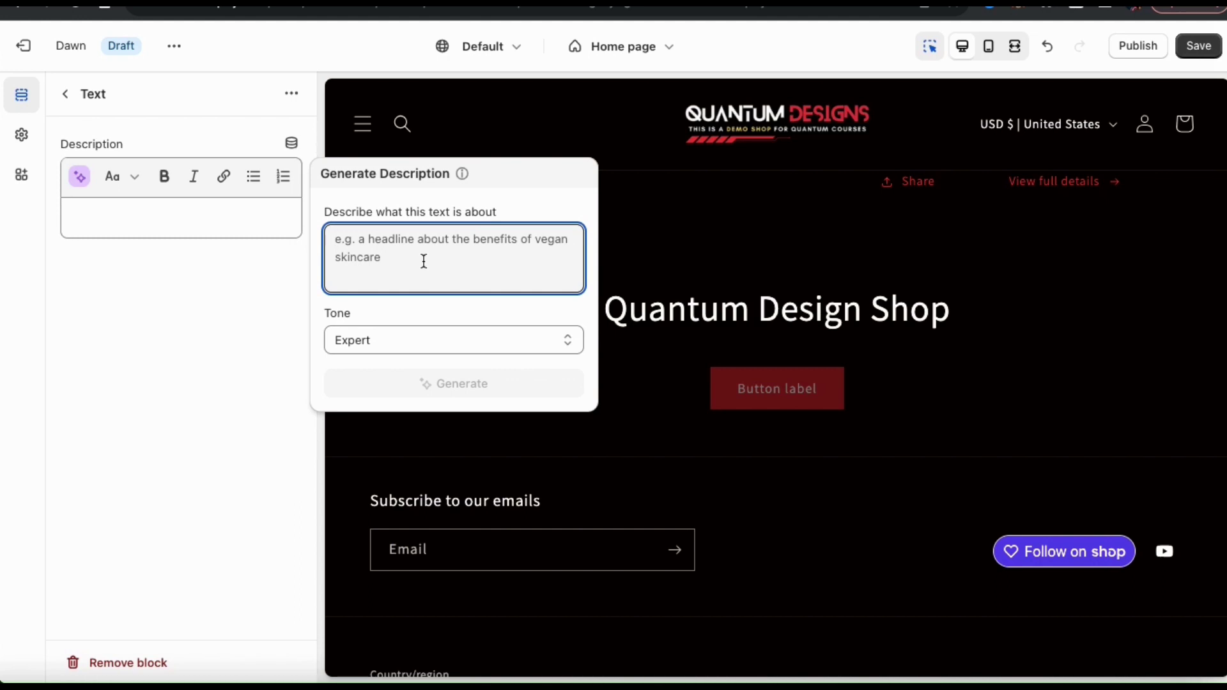
{"action": "type", "text": "W"}
{"action": "type", "text": "e"}
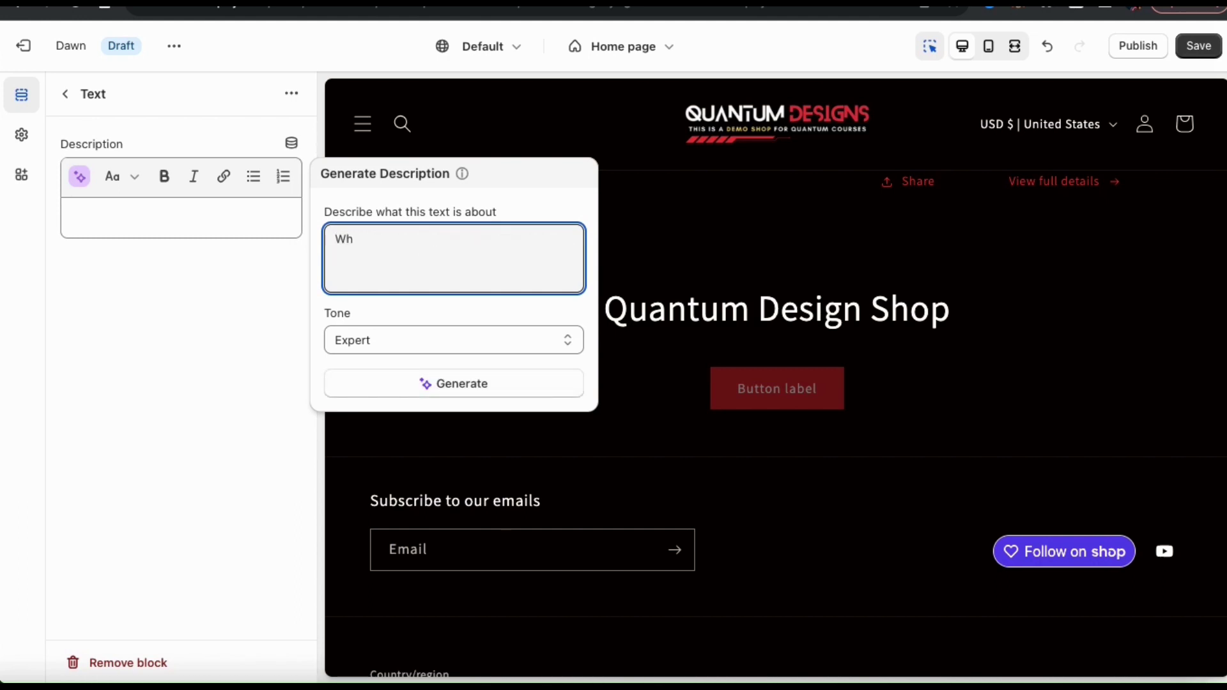
{"action": "type", "text": "lcome to Quantum Designs, where entrepreneurs shop for apparel"}
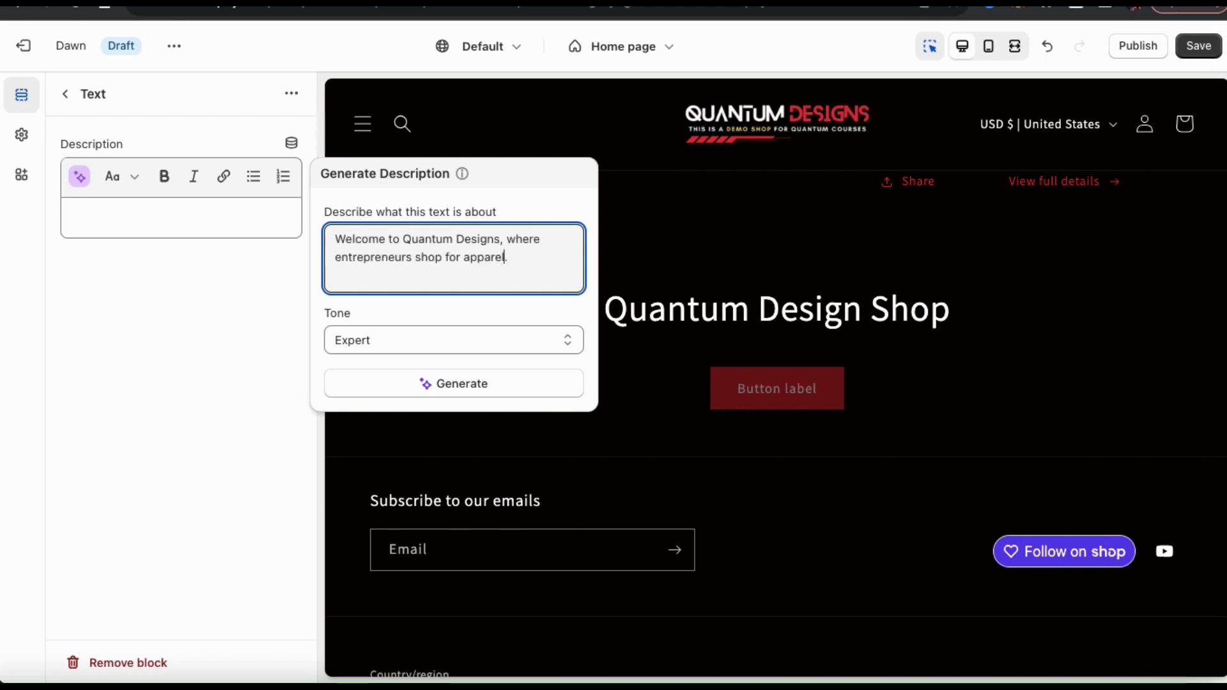
{"action": "type", "text": "."}
{"action": "left_click", "coordinate": [542, 301]}
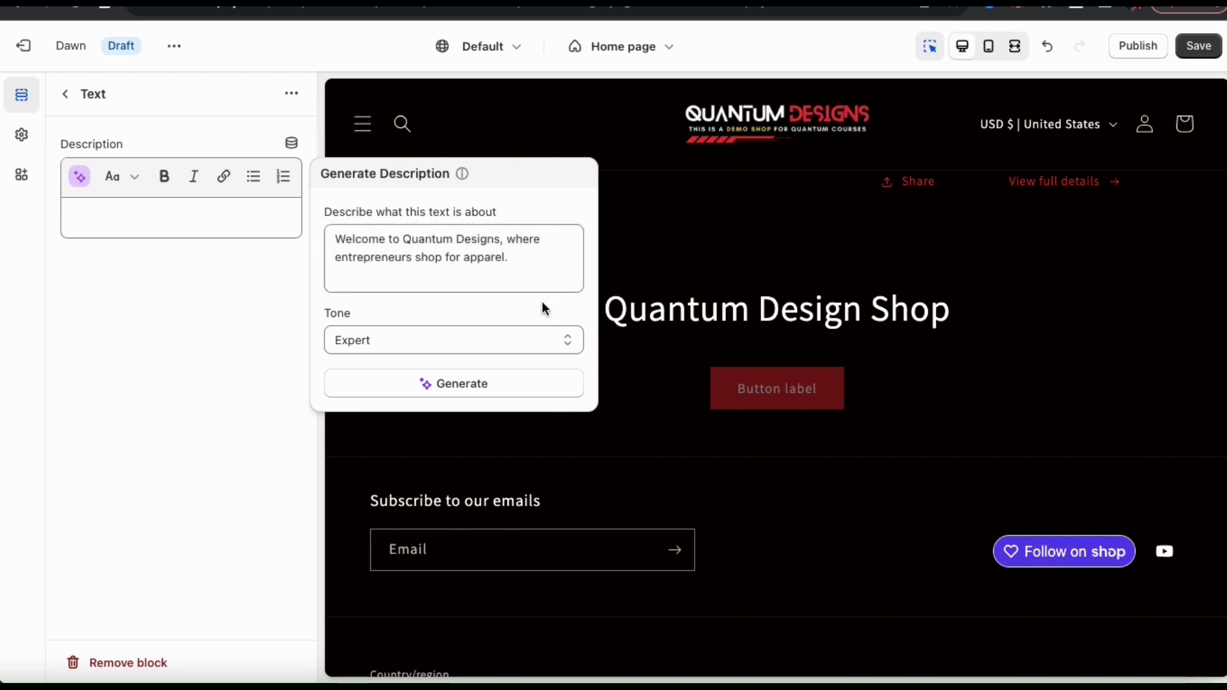
{"action": "left_click", "coordinate": [569, 340]}
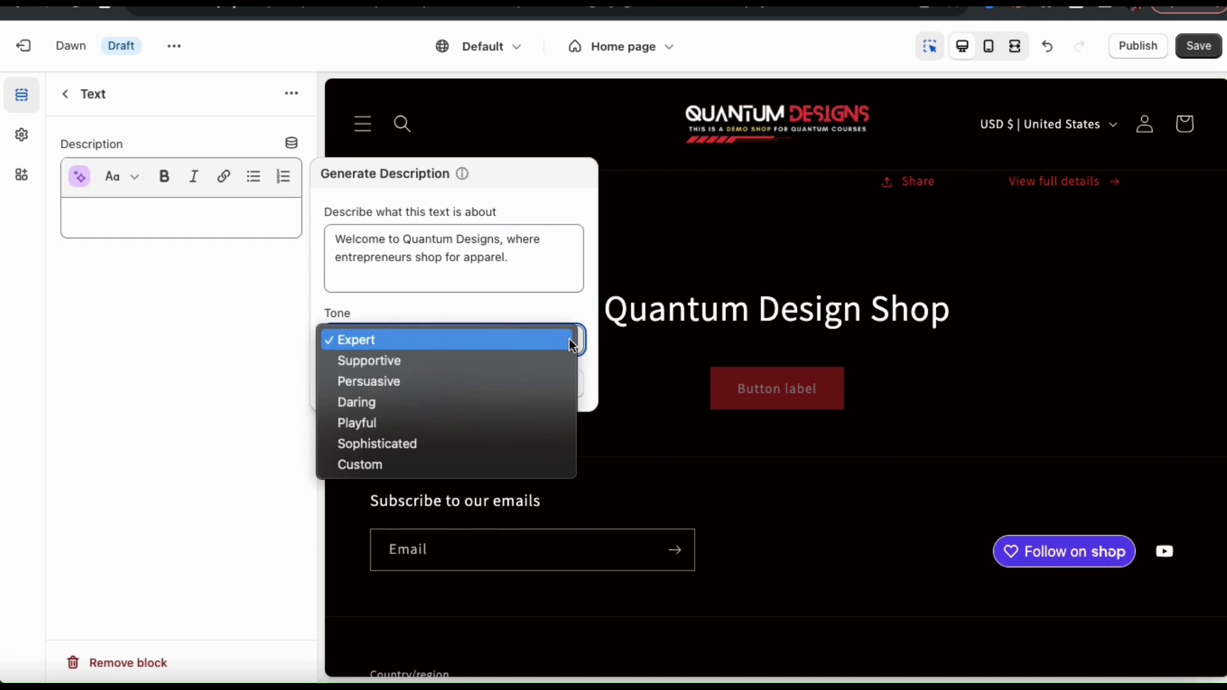
{"action": "left_click", "coordinate": [531, 417]}
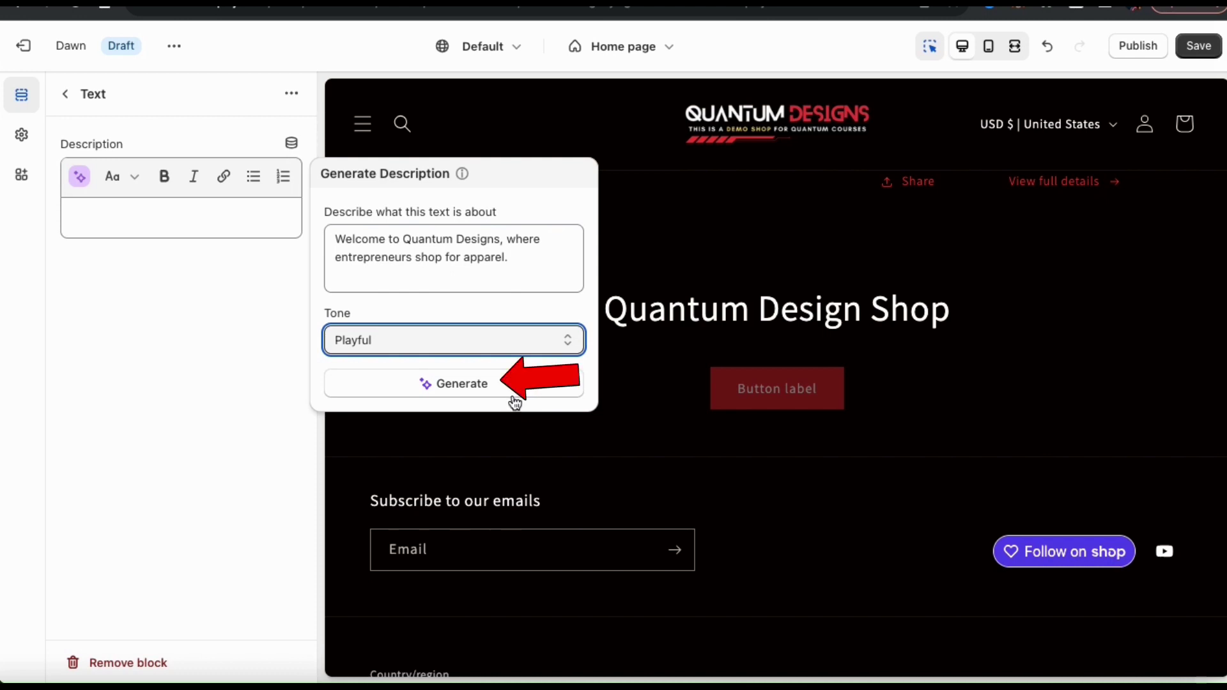
{"action": "left_click", "coordinate": [473, 392]}
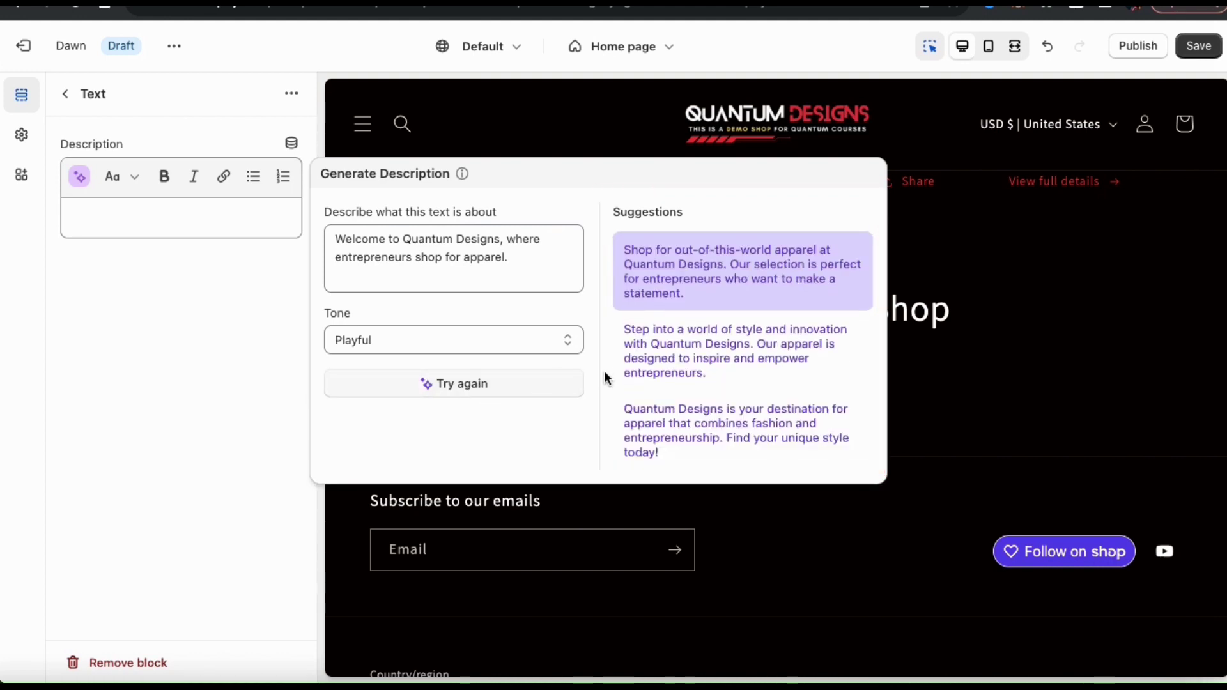
Insert the third AI suggestion, about fashion and entrepreneurship, as the description.
{"action": "left_click", "coordinate": [740, 450]}
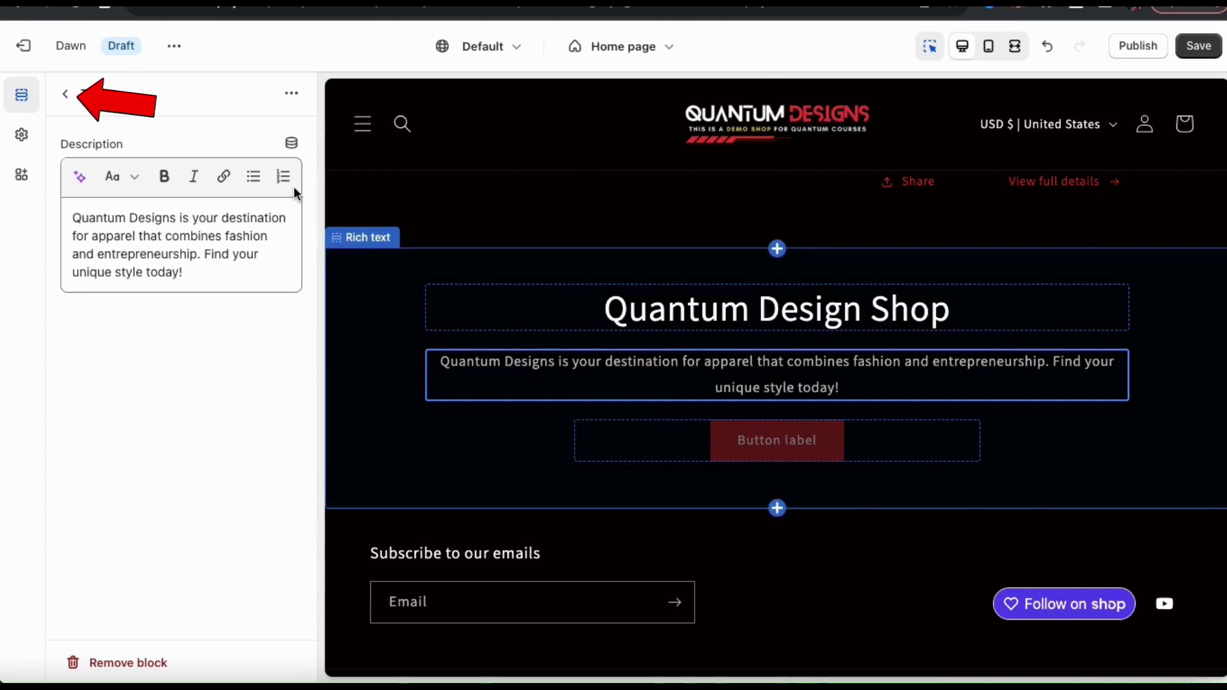
Relabel the Rich text section's first button as 'View All Products'.
{"action": "left_click", "coordinate": [66, 98]}
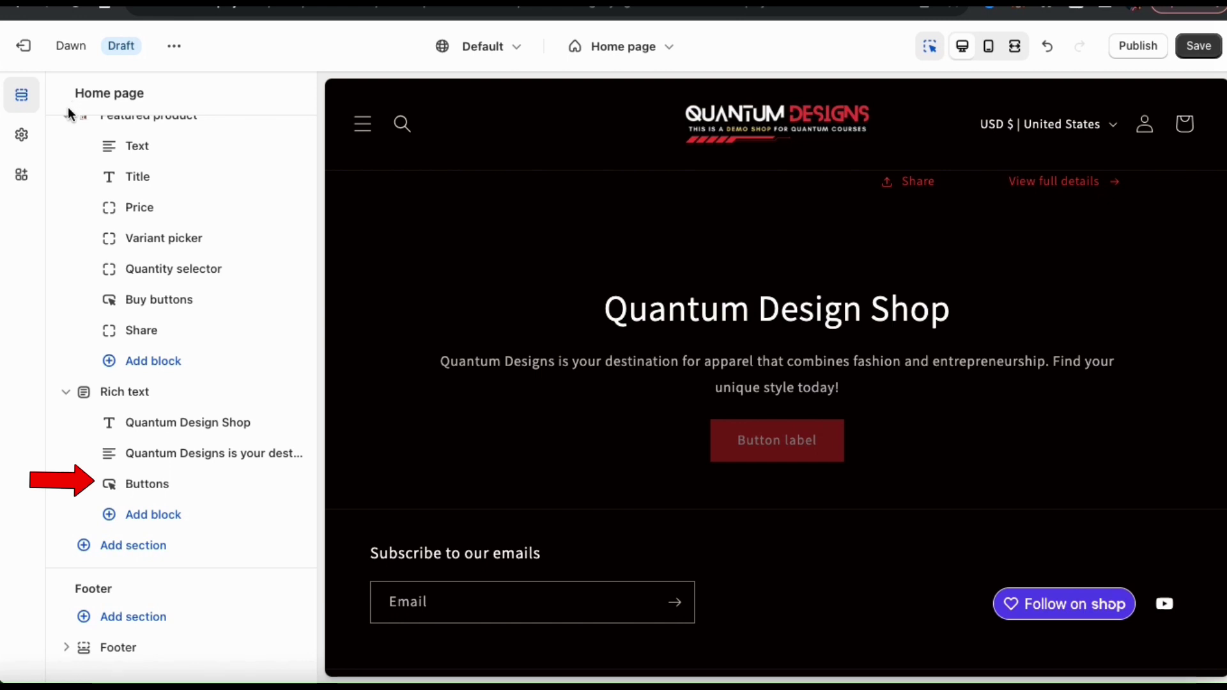
{"action": "left_click", "coordinate": [147, 486]}
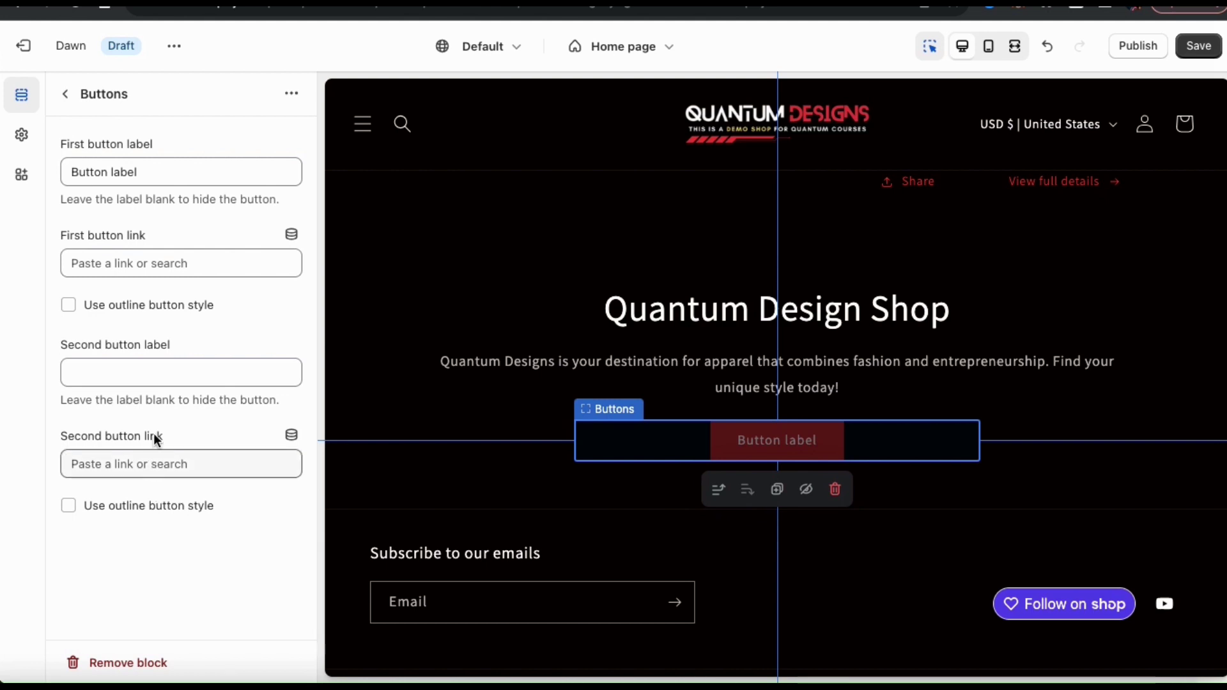
{"action": "double_click", "coordinate": [160, 175]}
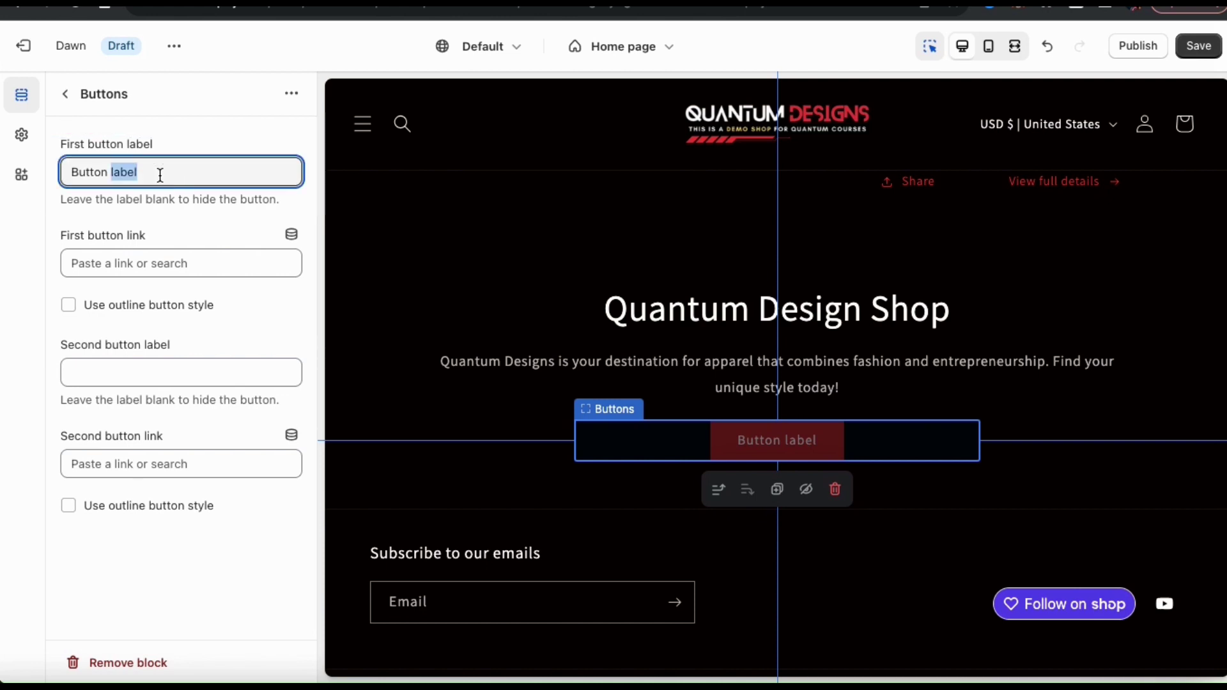
{"action": "triple_click", "coordinate": [160, 175]}
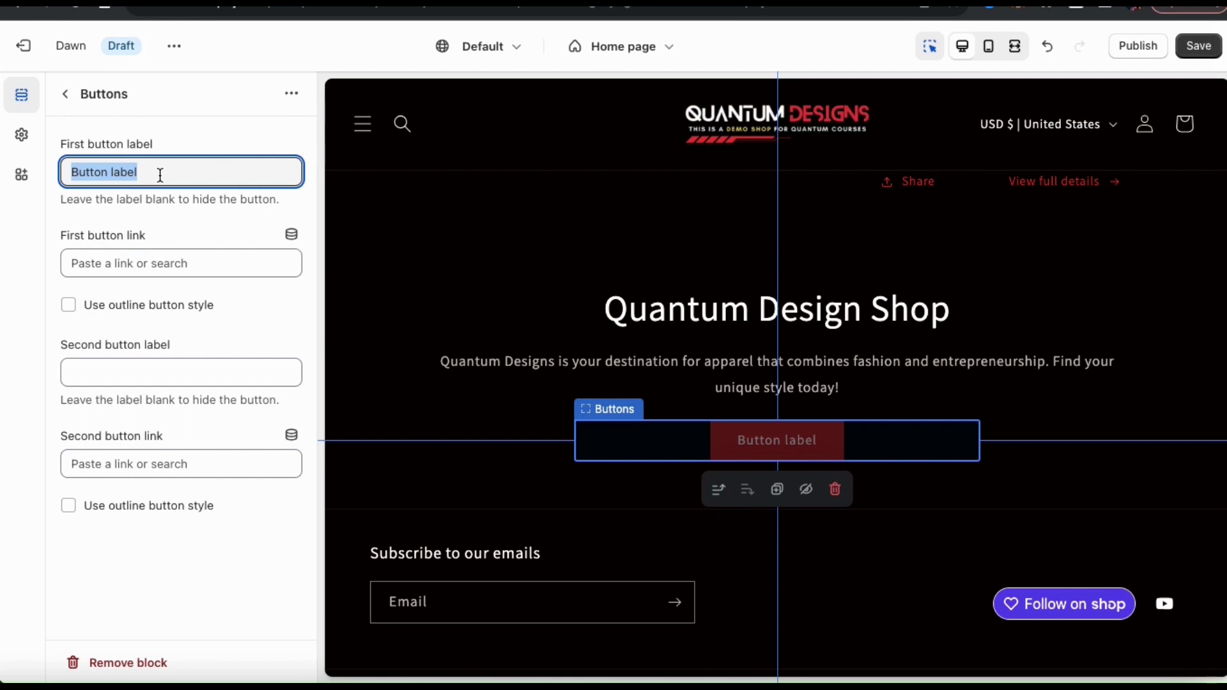
{"action": "type", "text": "View"}
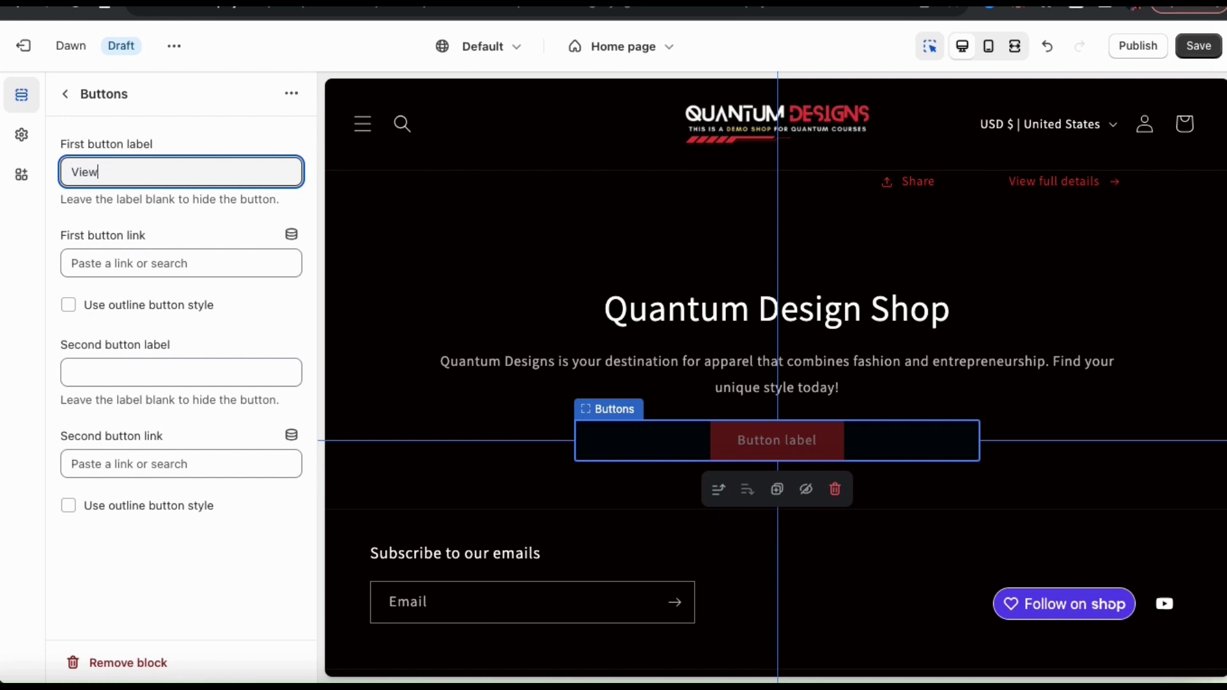
{"action": "type", "text": " All Products"}
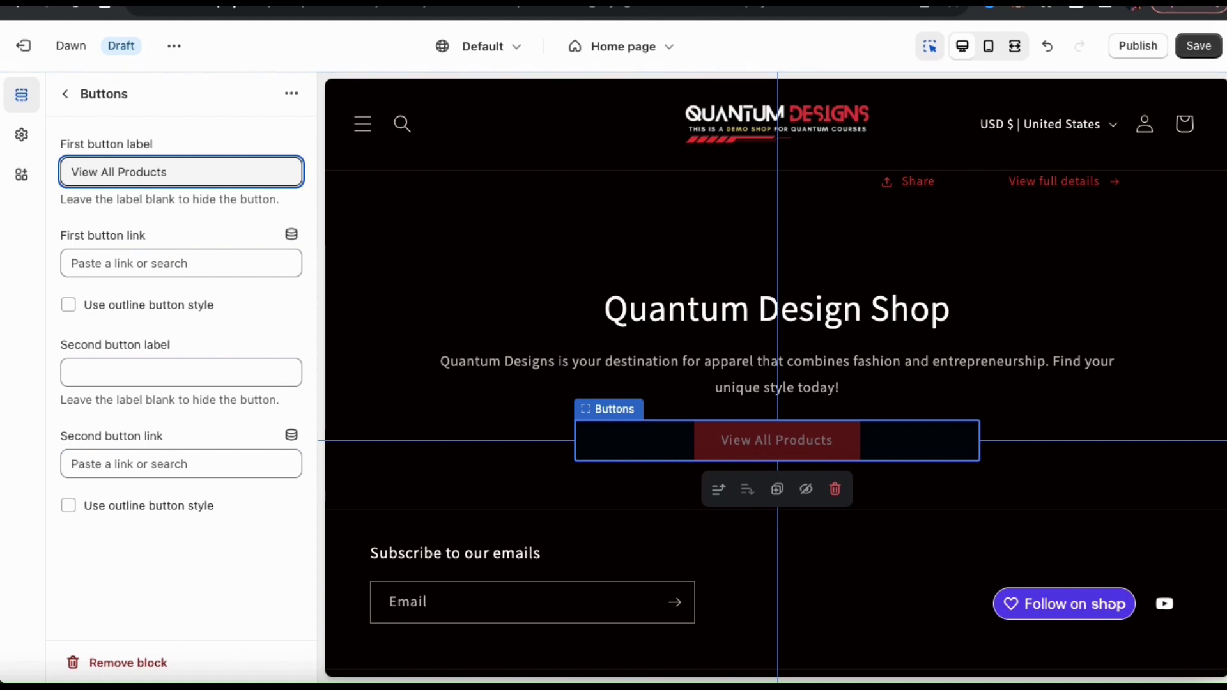
{"action": "left_click", "coordinate": [184, 260]}
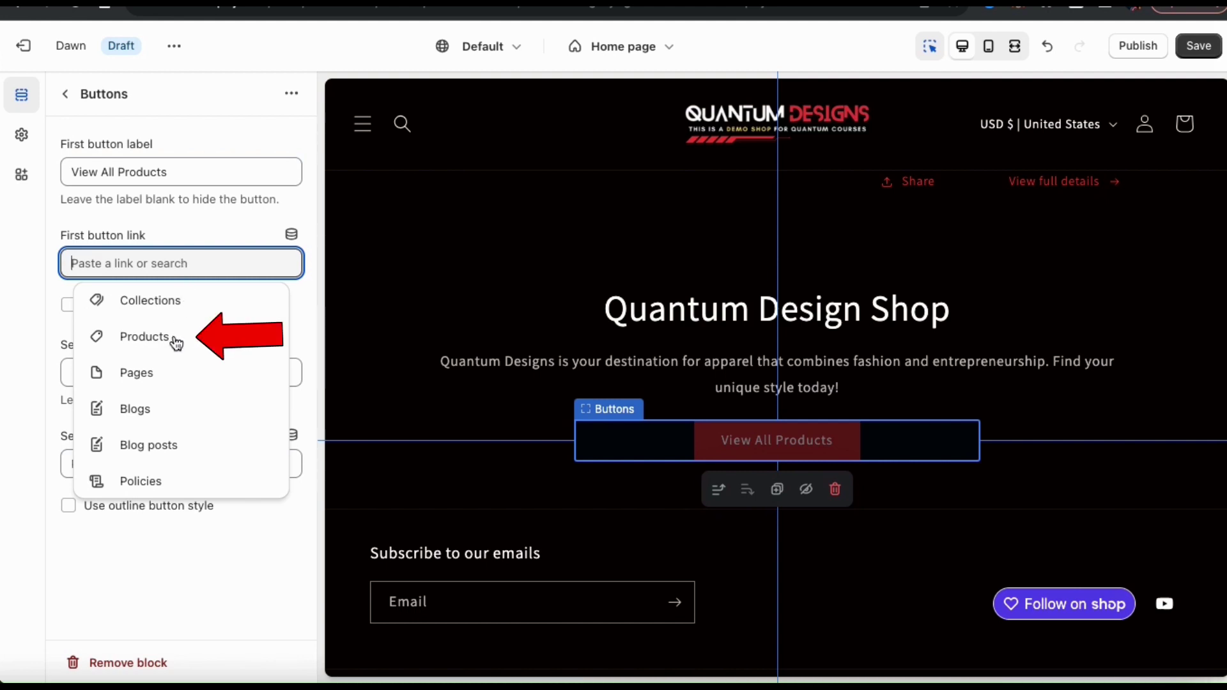
Link the first button to All products from the Products list.
{"action": "left_click", "coordinate": [141, 350]}
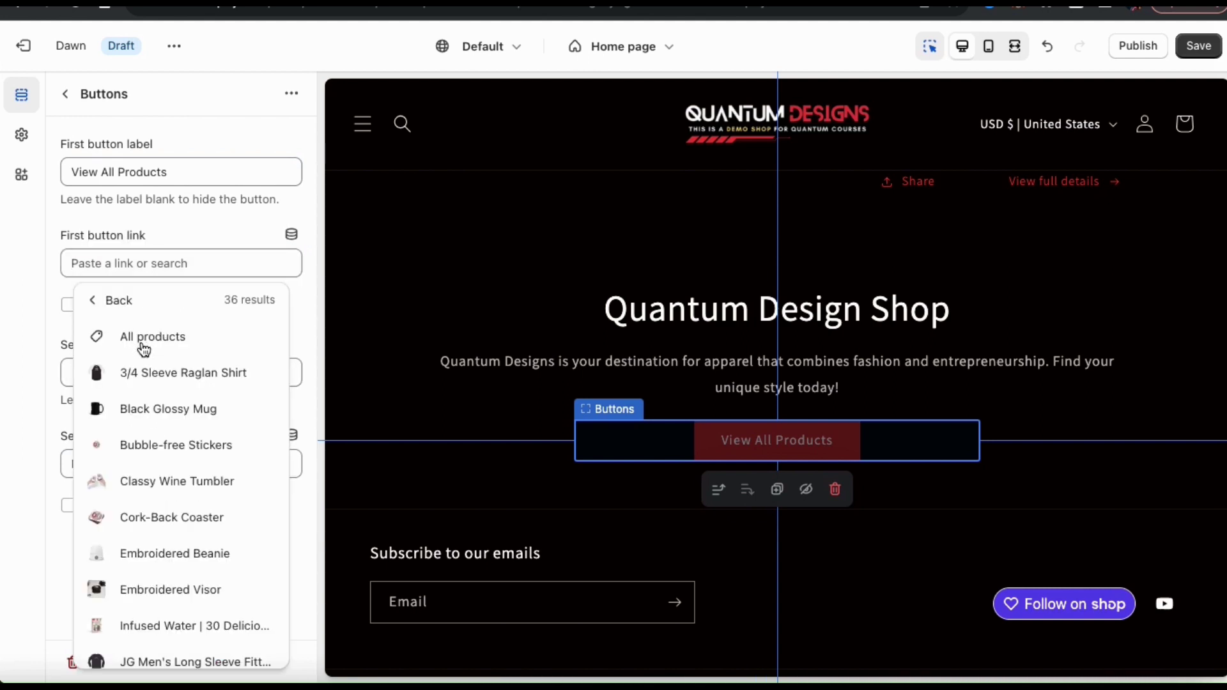
{"action": "left_click", "coordinate": [151, 339]}
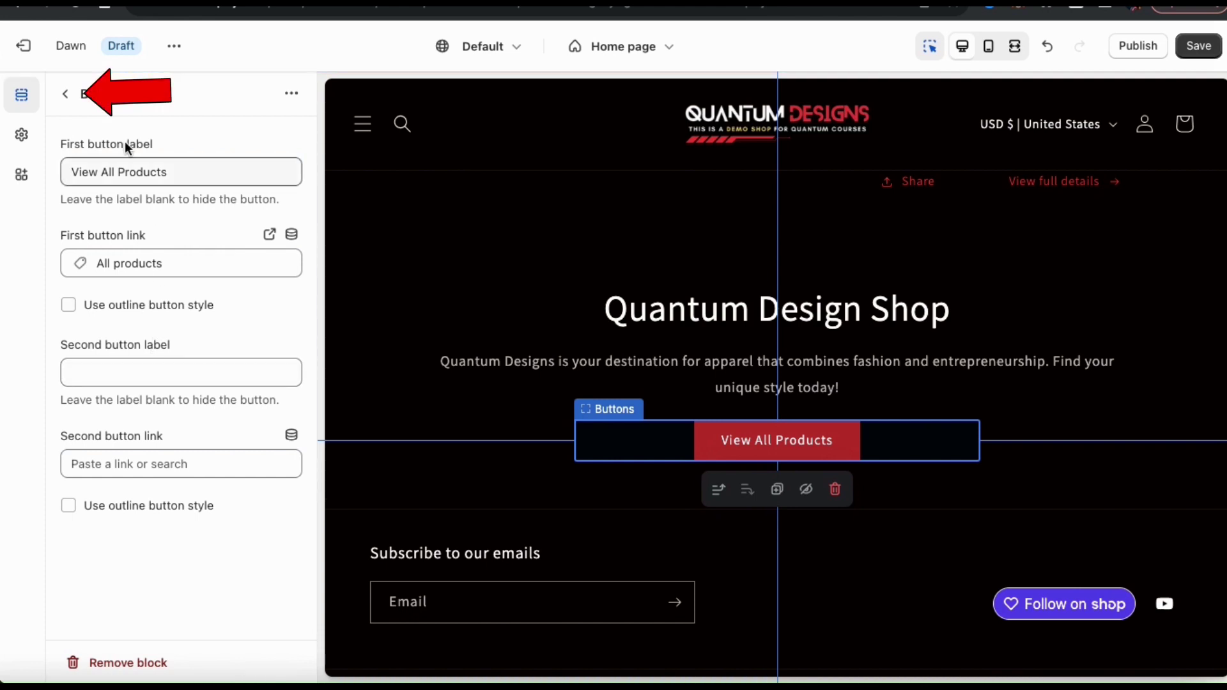
{"action": "left_click", "coordinate": [66, 94]}
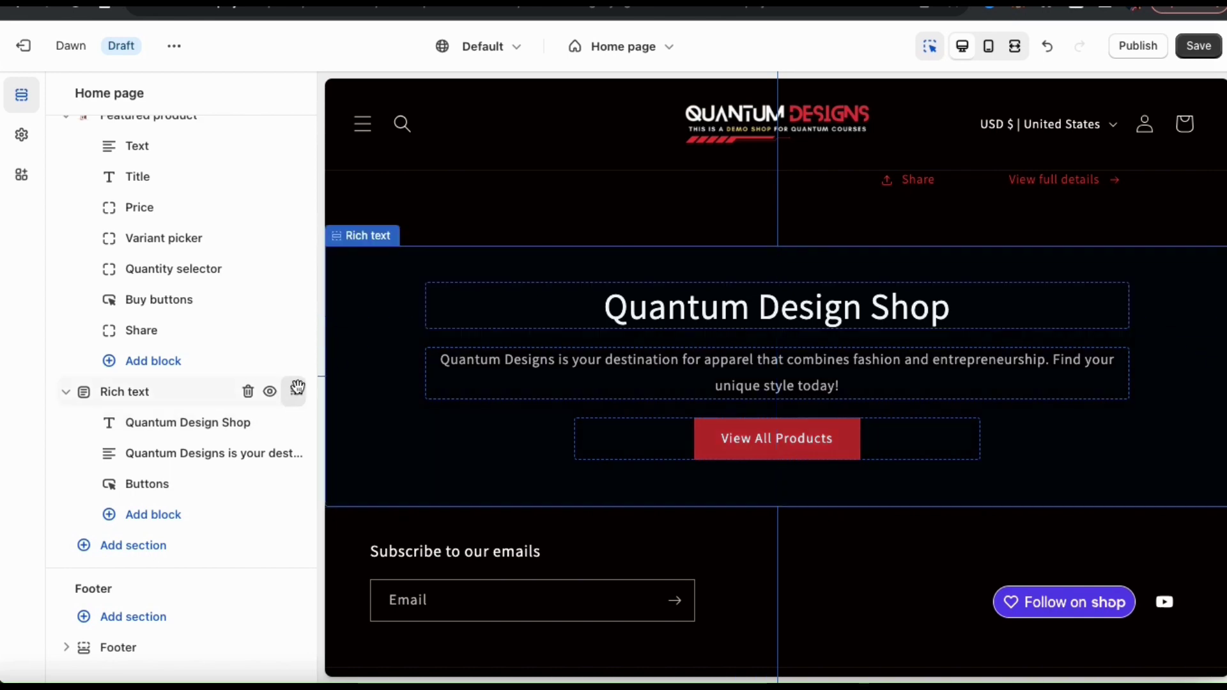
Drag the Rich text section up to sit directly under Image banner, above Featured collection.
{"action": "left_click", "coordinate": [297, 394]}
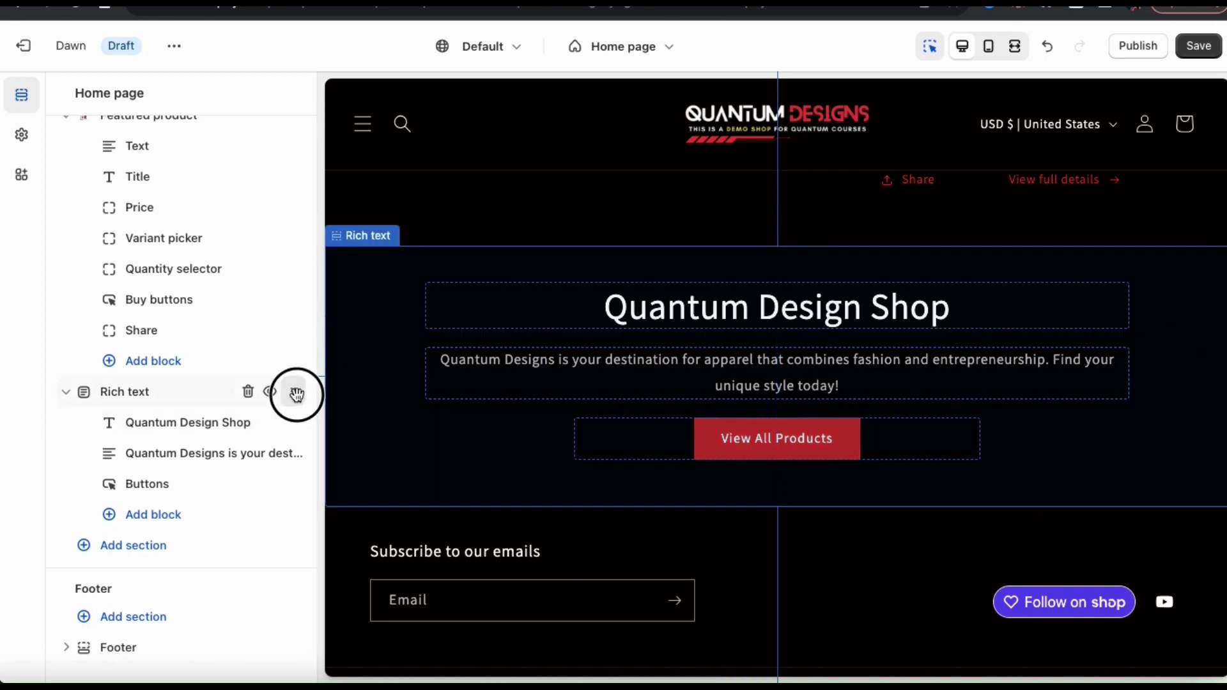
{"action": "left_click_drag", "start_coordinate": [296, 394], "coordinate": [270, 315]}
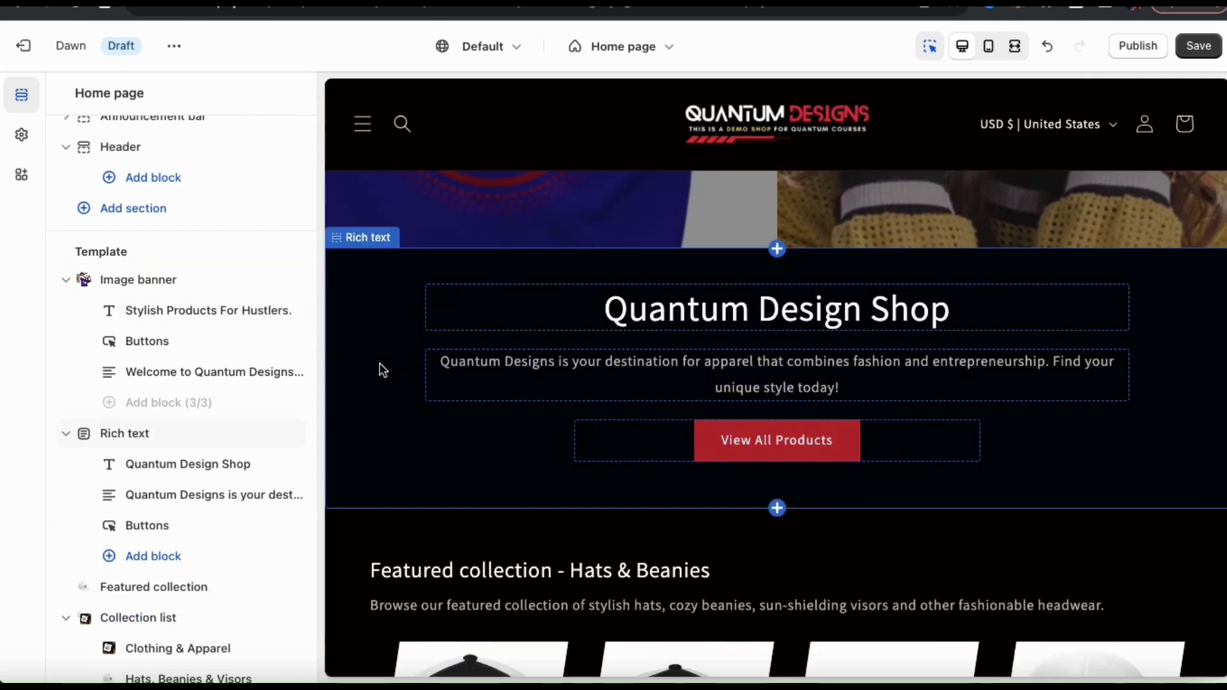
{"action": "scroll", "coordinate": [185, 381], "scroll_direction": "down", "scroll_amount": 2}
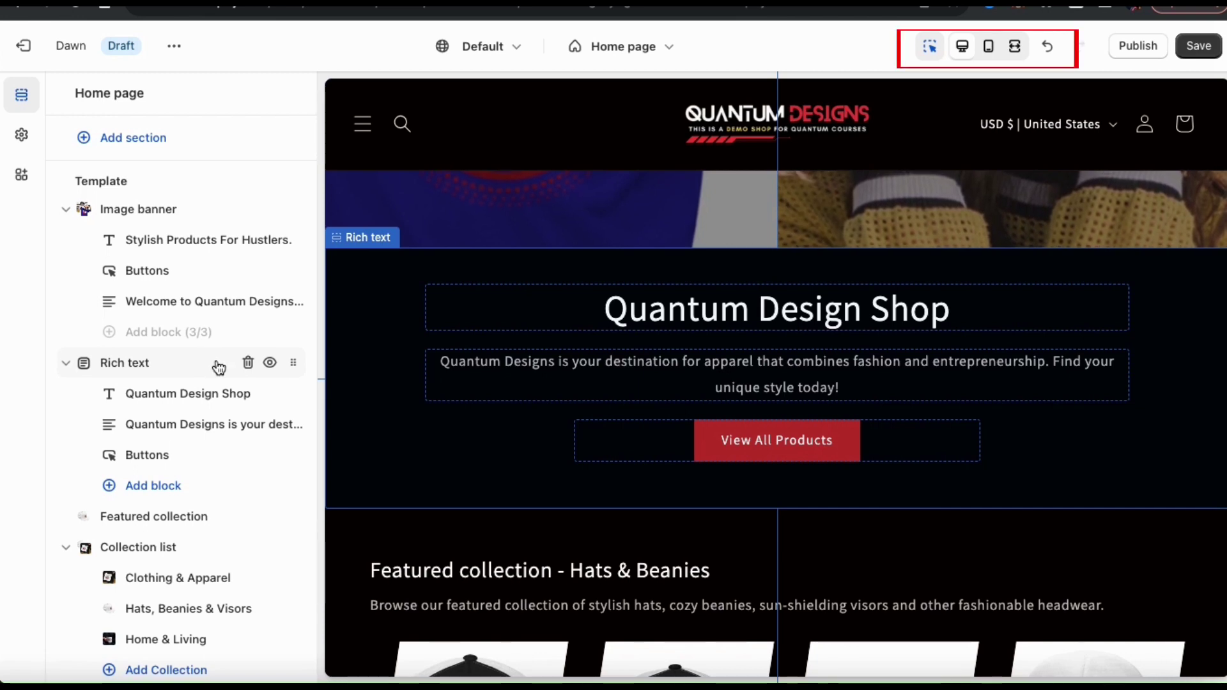
{"action": "left_click", "coordinate": [989, 47]}
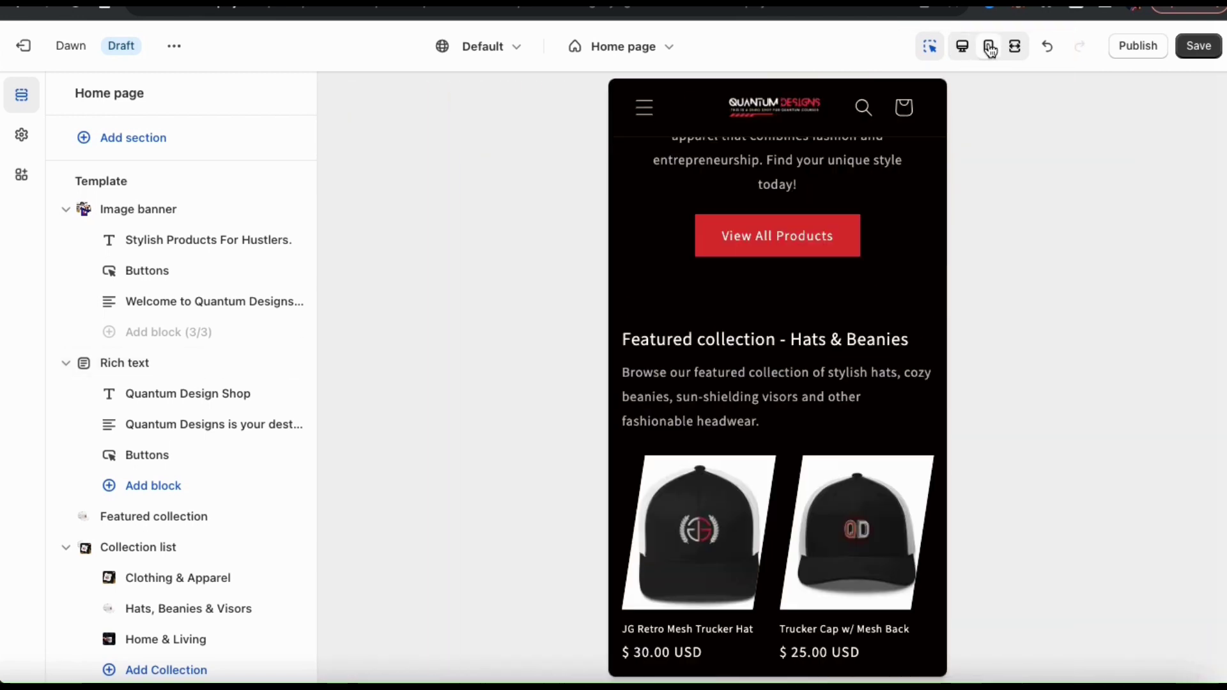
{"action": "scroll", "coordinate": [903, 287], "scroll_direction": "up", "scroll_amount": 4}
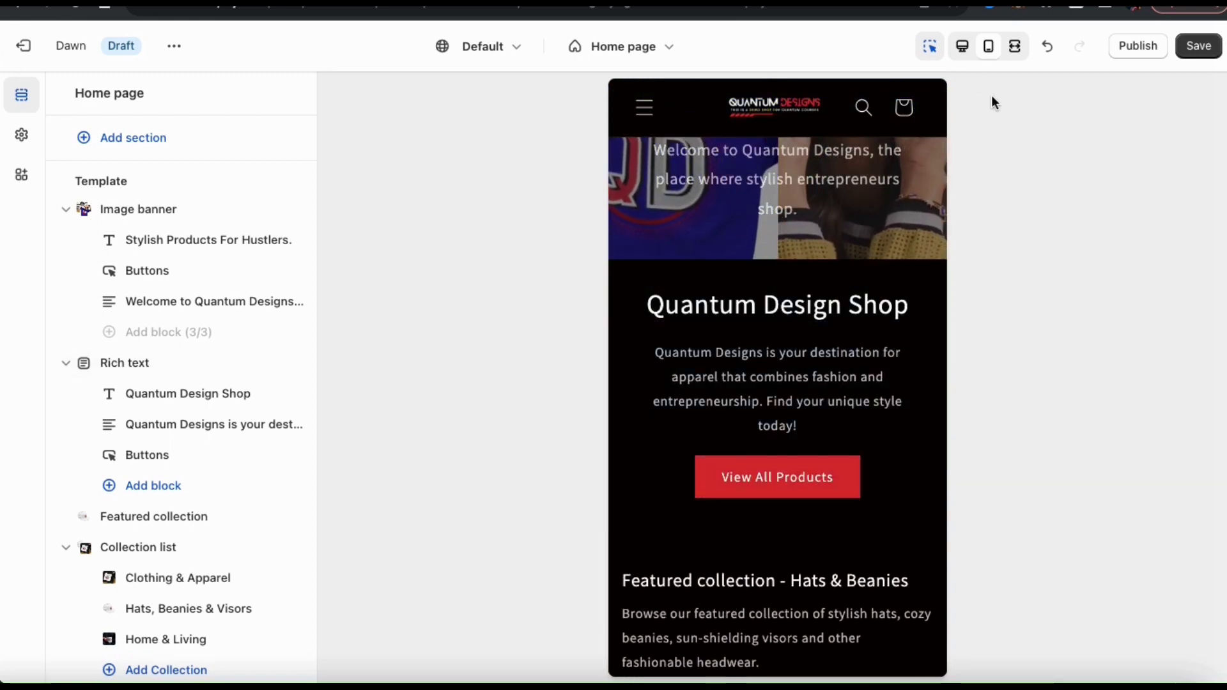
{"action": "left_click", "coordinate": [962, 47]}
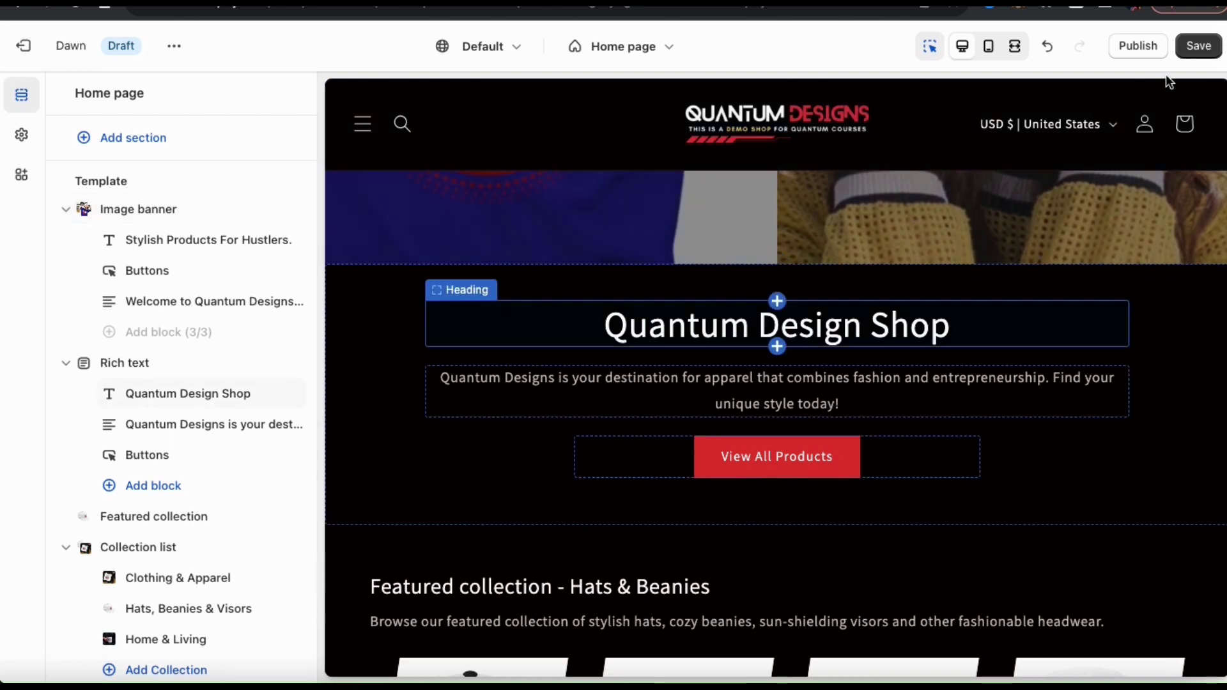
Save the Home page changes and wait for the 'Changes saved.' notice.
{"action": "left_click", "coordinate": [1198, 50]}
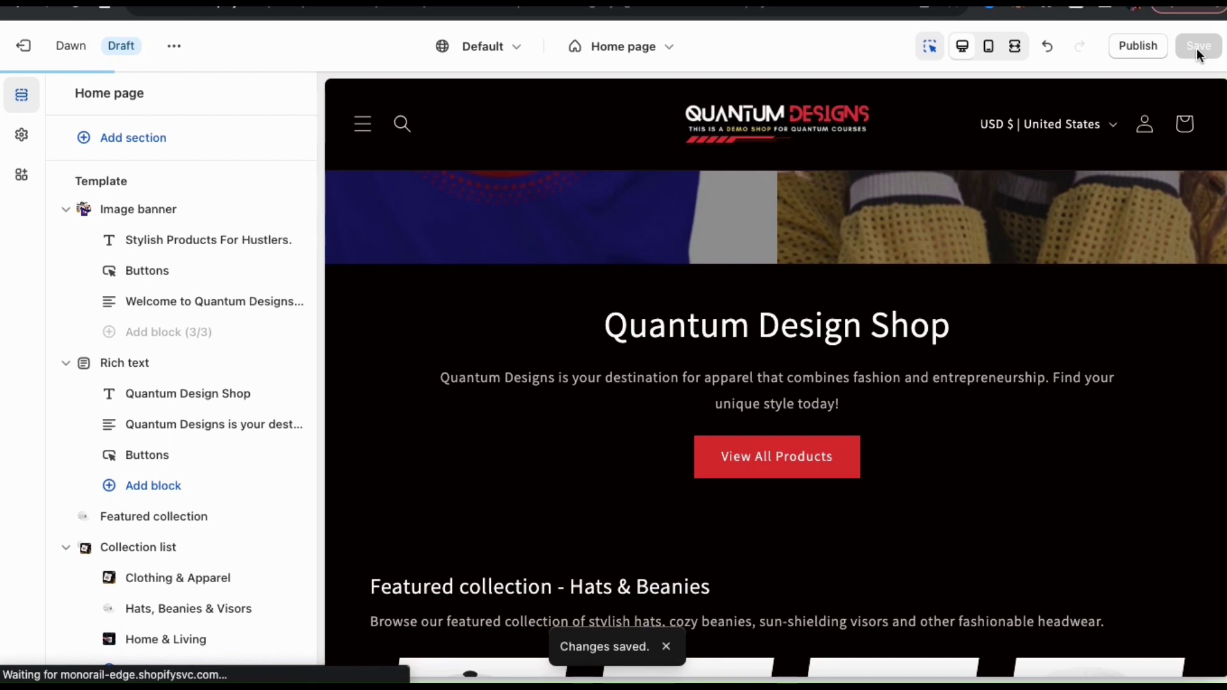